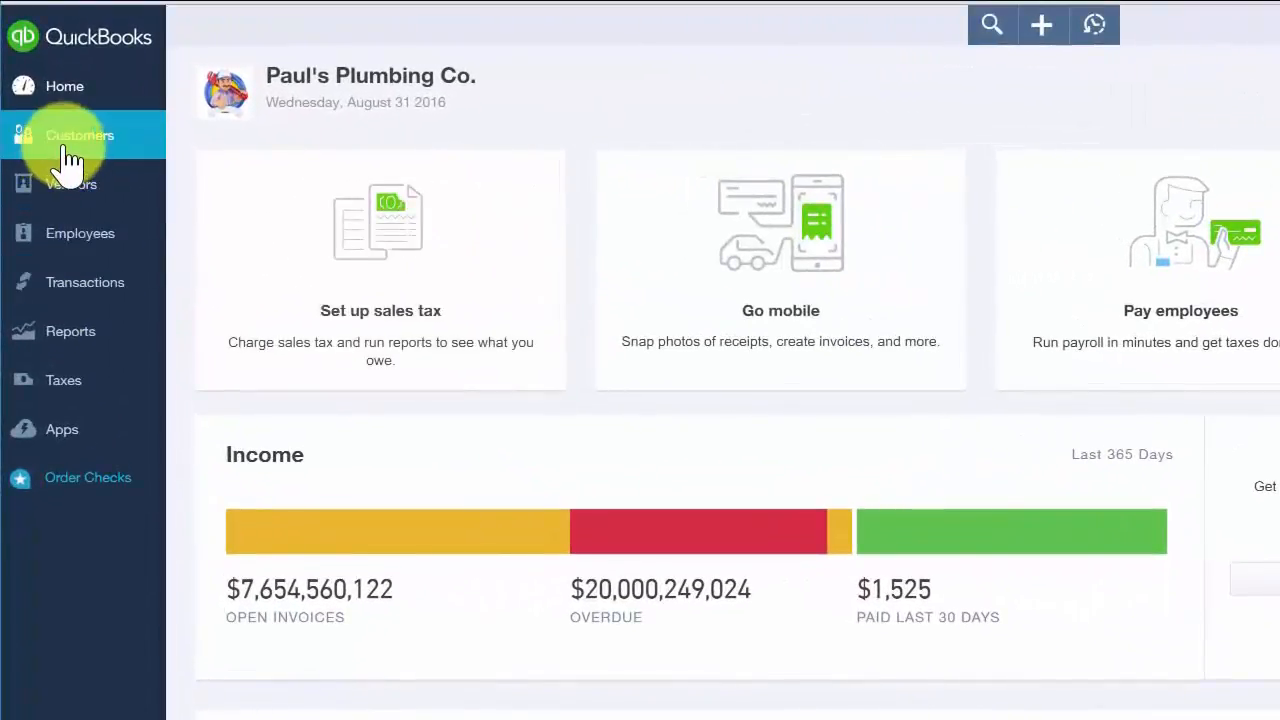
# Step: Create a new customer record and fill in the customer's name, email, phone numbers and billing address
pyautogui.click(75, 150)
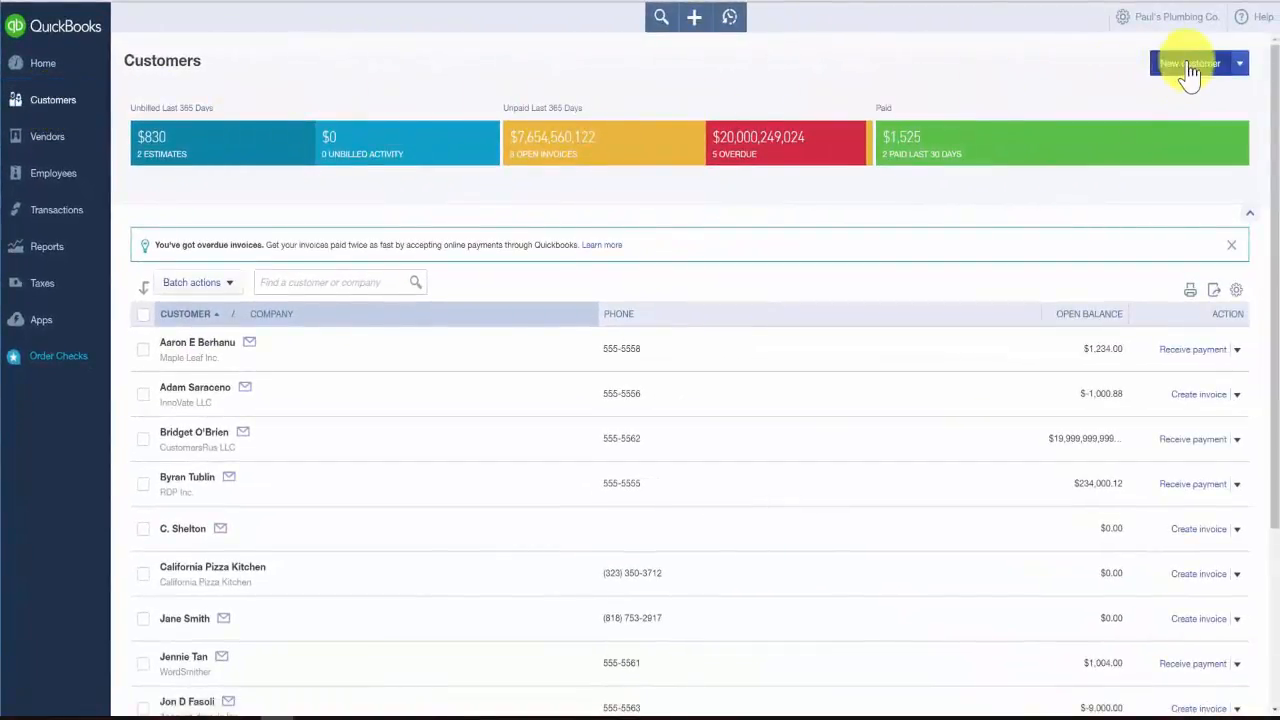
pyautogui.click(1230, 70)
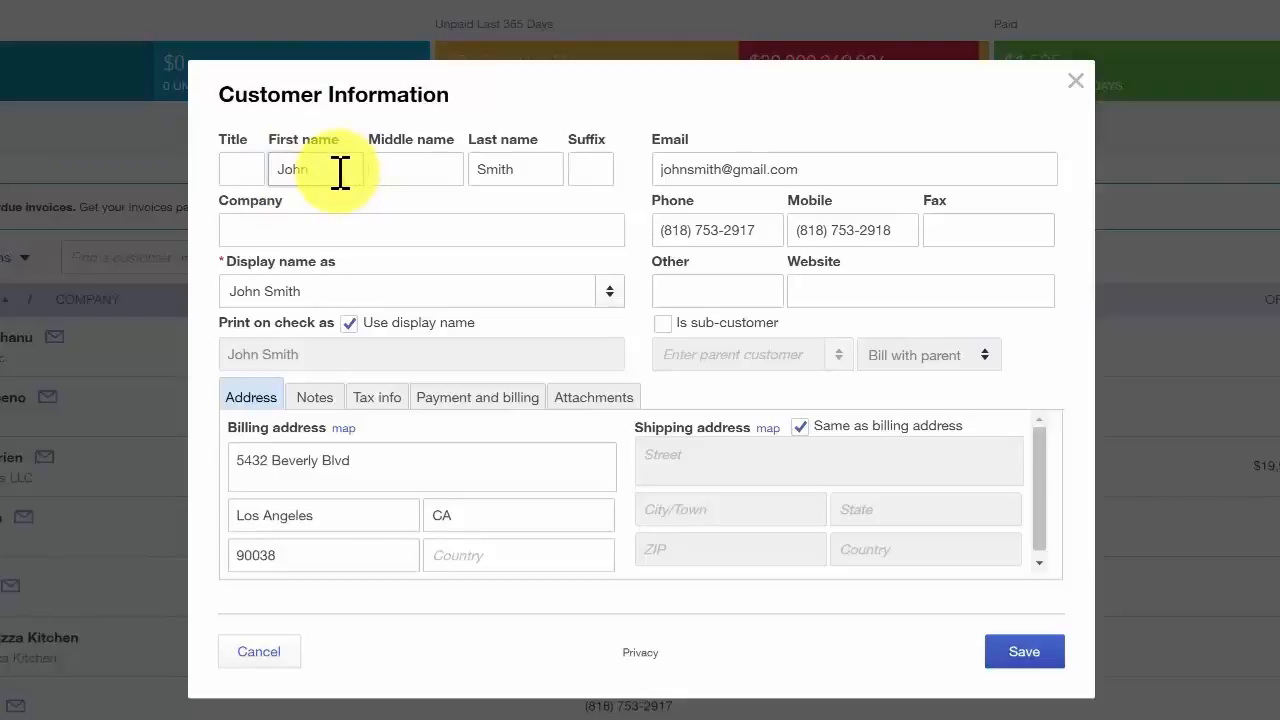
pyautogui.doubleClick(340, 172)
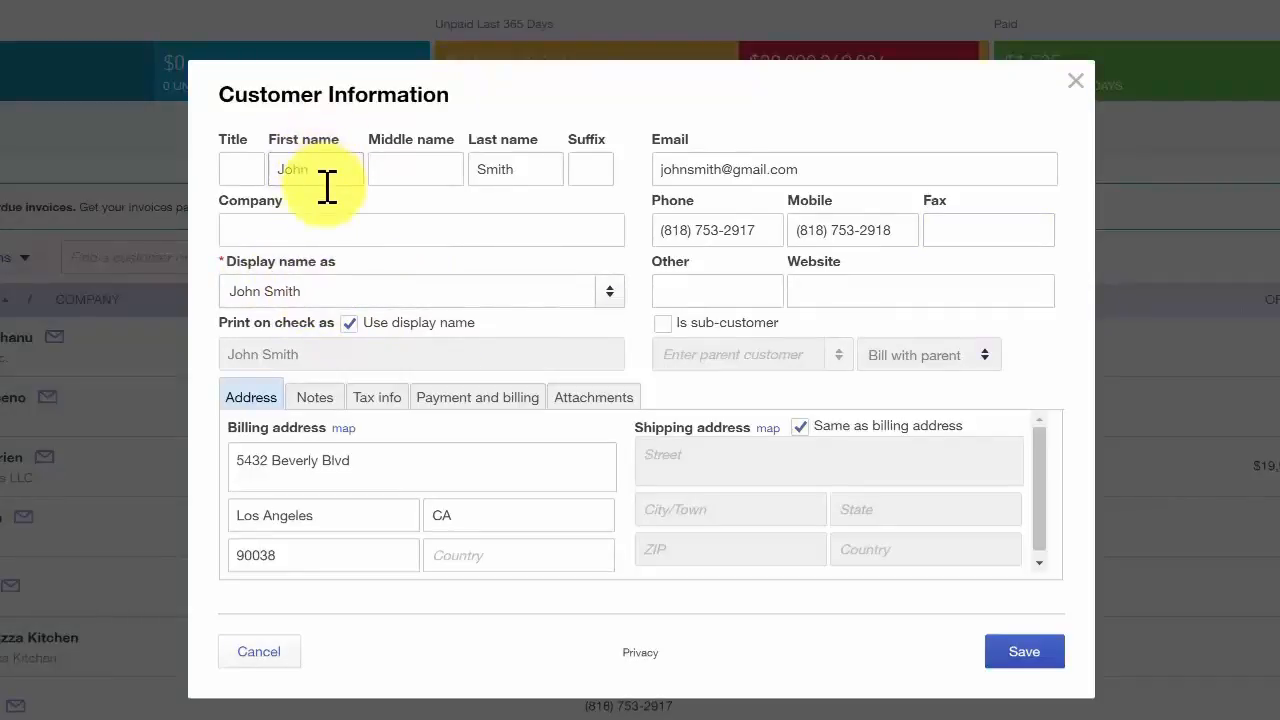
pyautogui.click(327, 230)
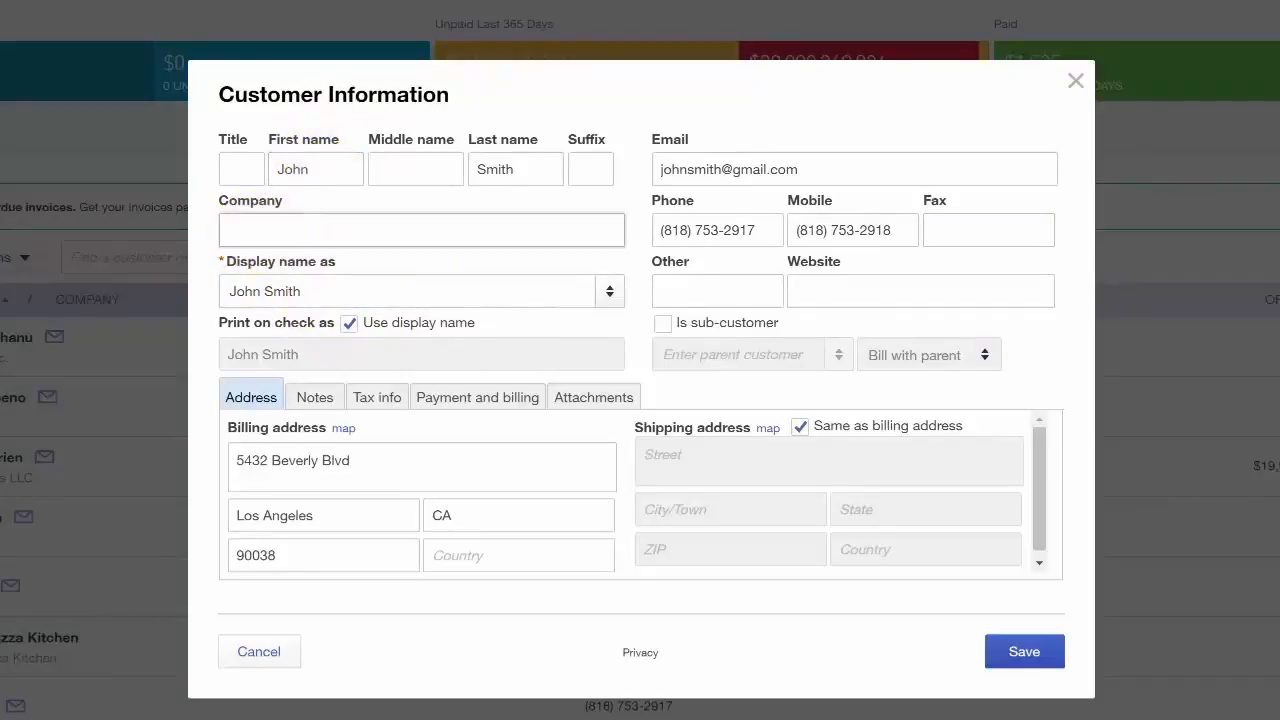
pyautogui.click(245, 399)
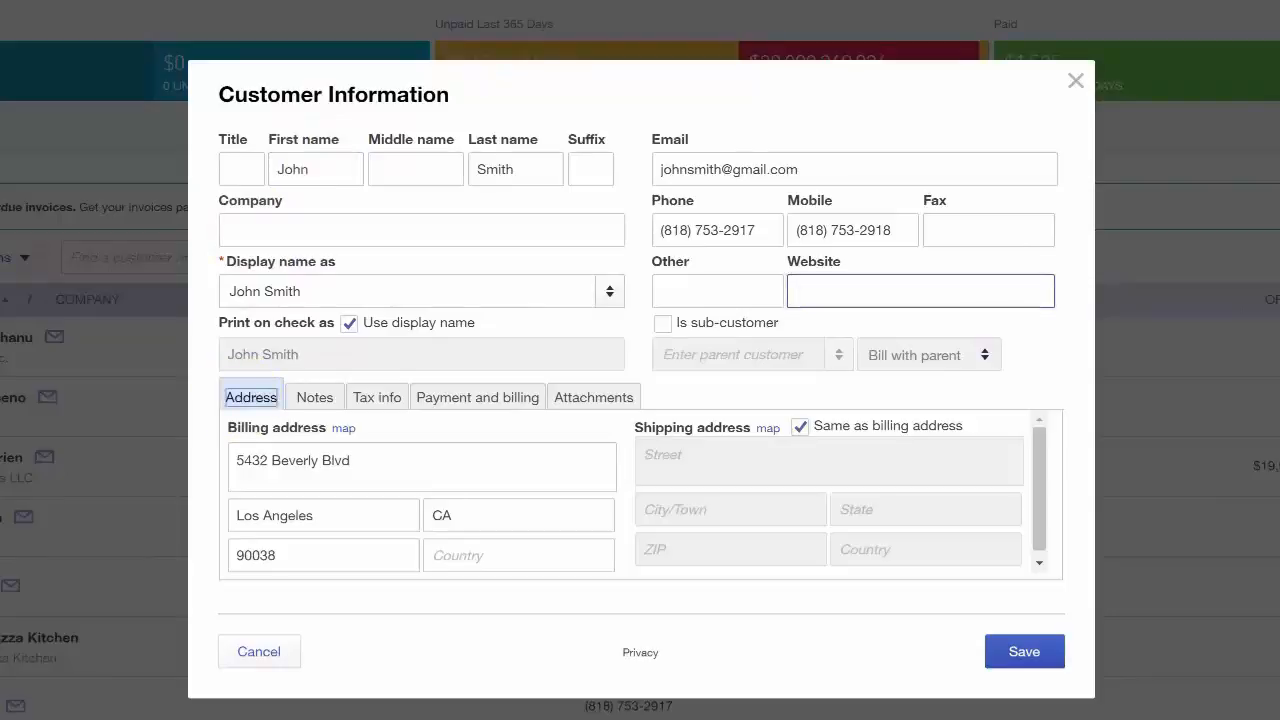
pyautogui.moveTo(375, 460); pyautogui.dragTo(234, 460)
pyautogui.click(398, 469)
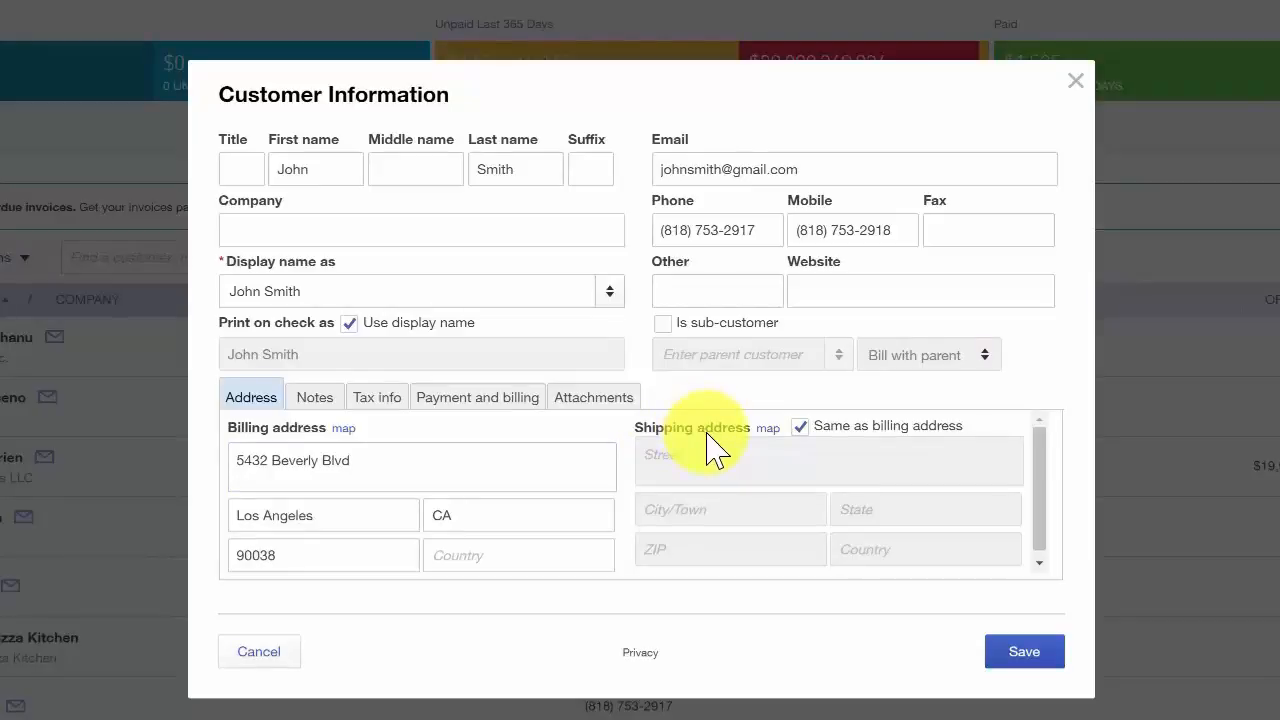
pyautogui.click(800, 426)
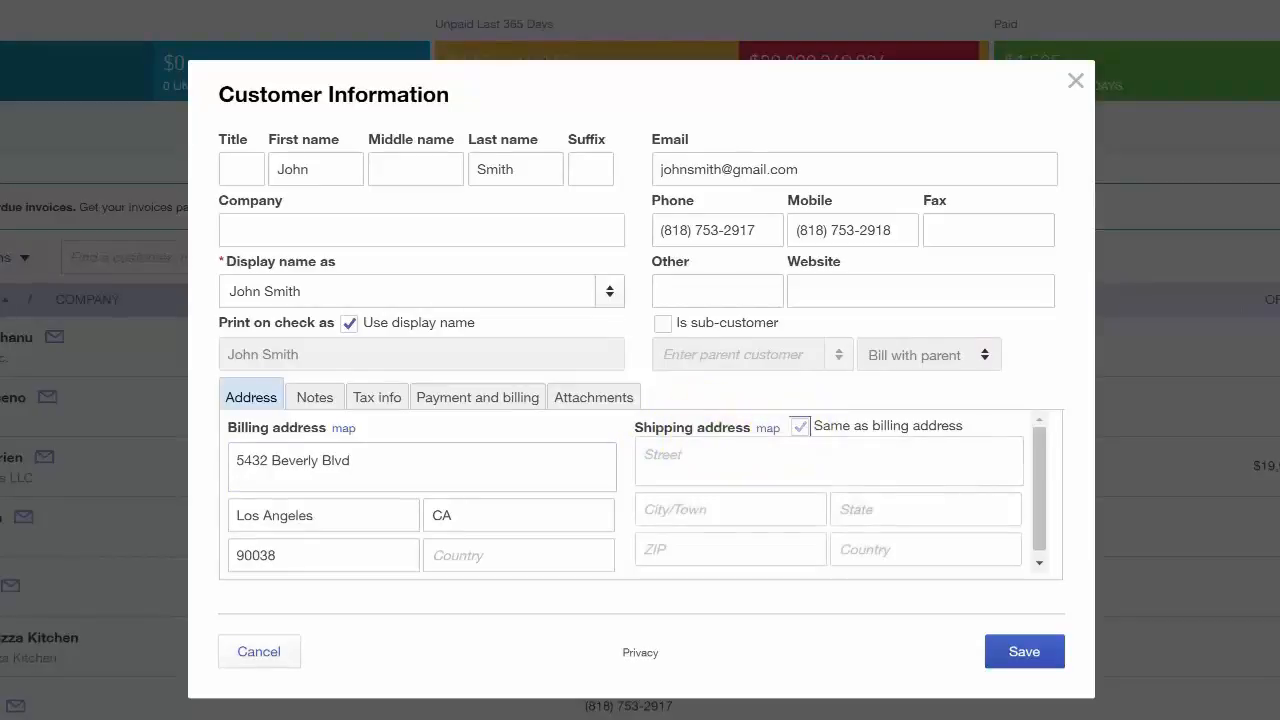
pyautogui.click(723, 462)
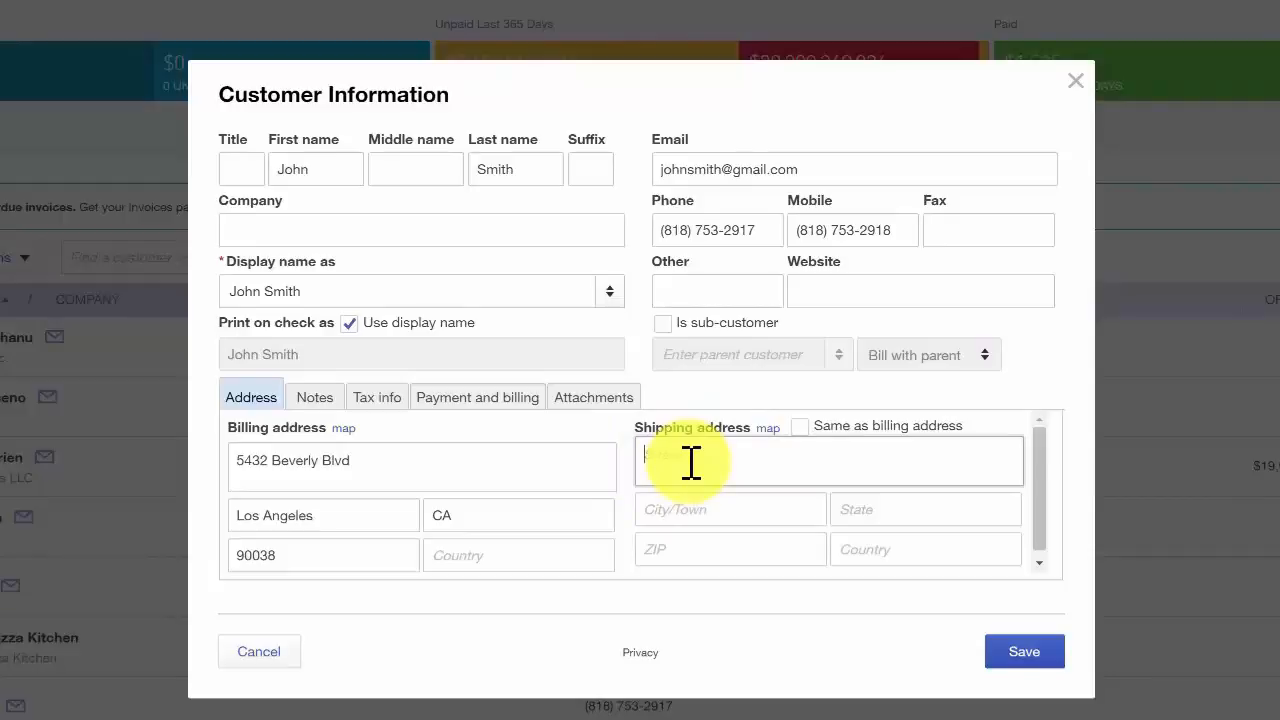
pyautogui.click(800, 426)
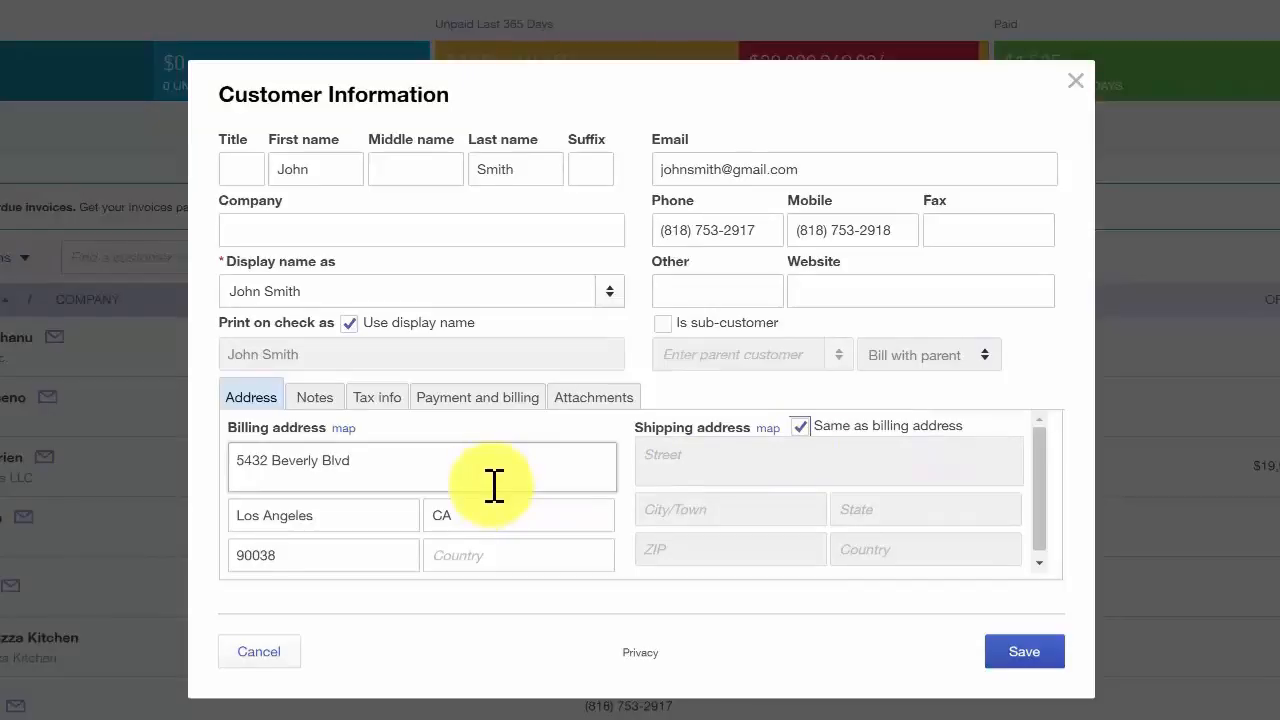
# Step: Set the new customer's preferred payment method to Check in the payment and billing details
pyautogui.click(505, 420)
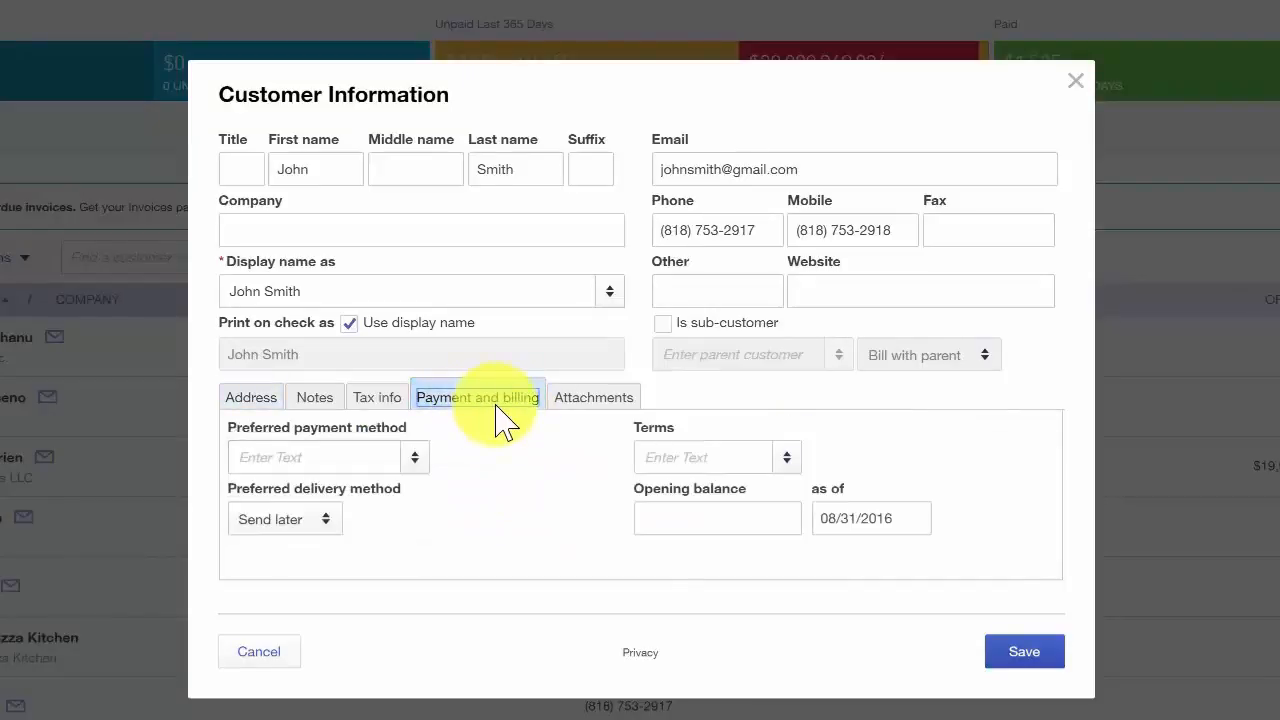
pyautogui.click(346, 452)
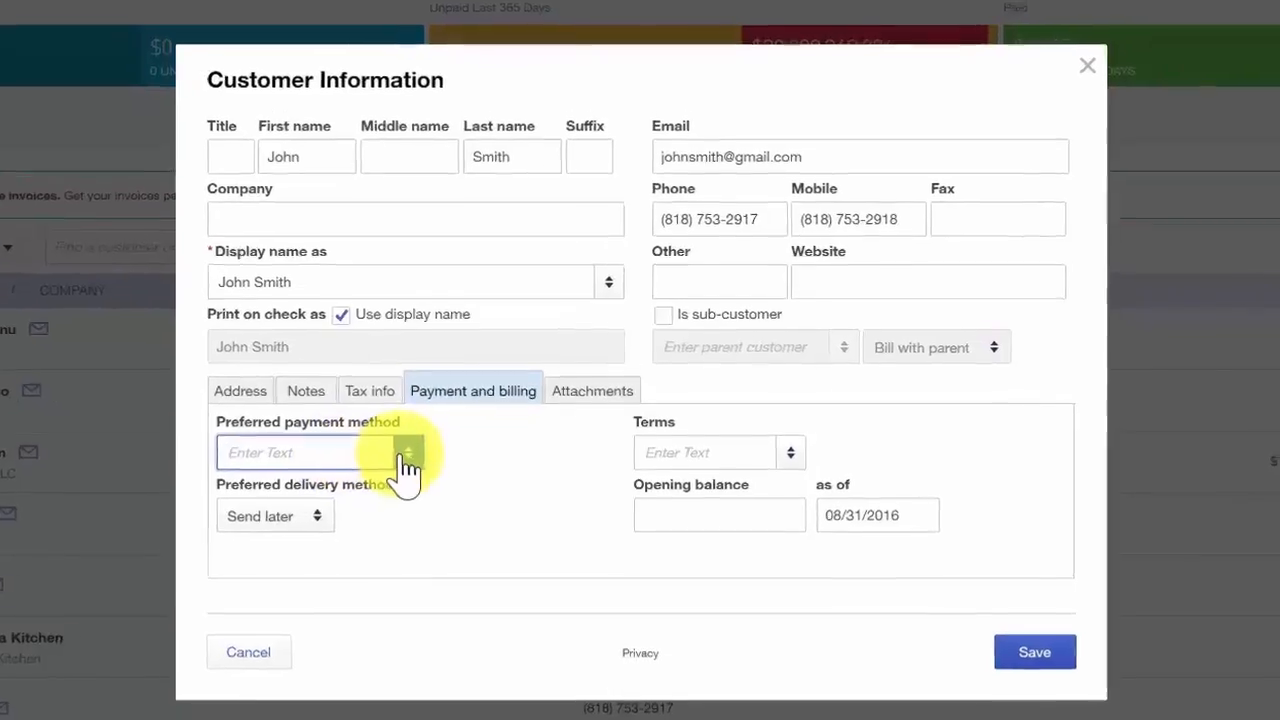
pyautogui.click(406, 455)
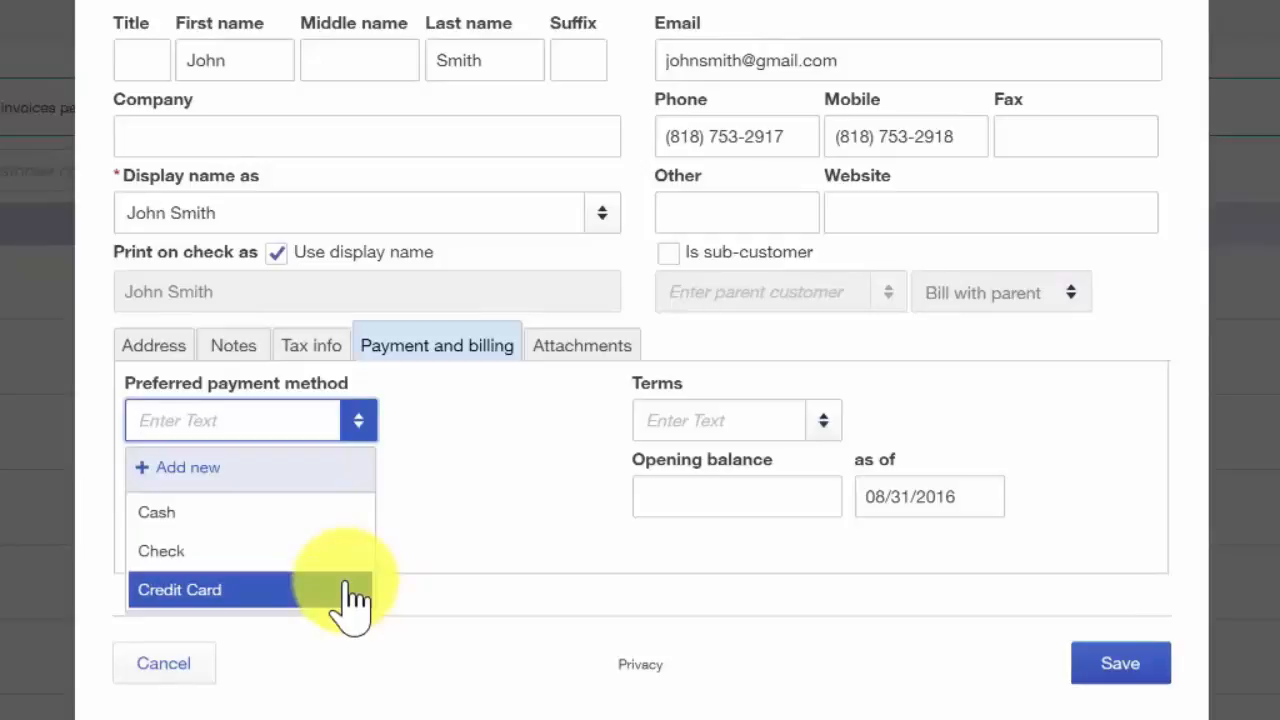
pyautogui.click(300, 558)
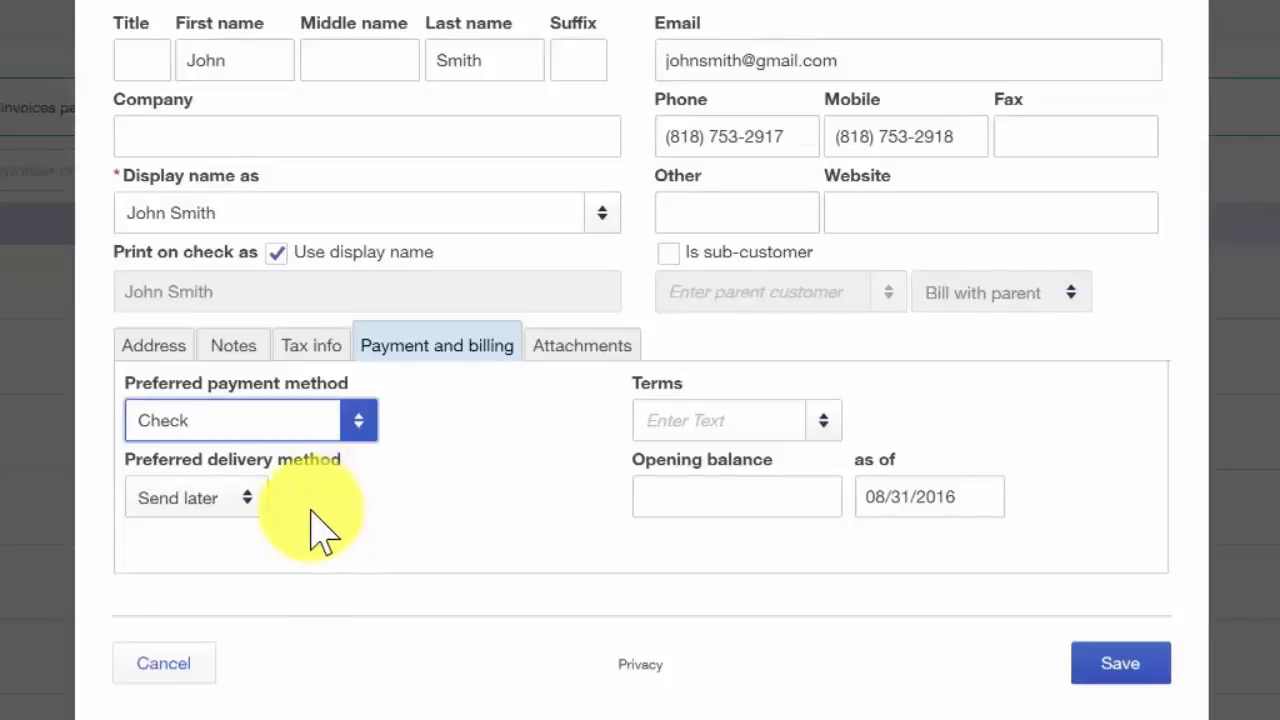
# Step: Set the customer's preferred delivery method to Print later and the payment terms to Net 30
pyautogui.click(247, 505)
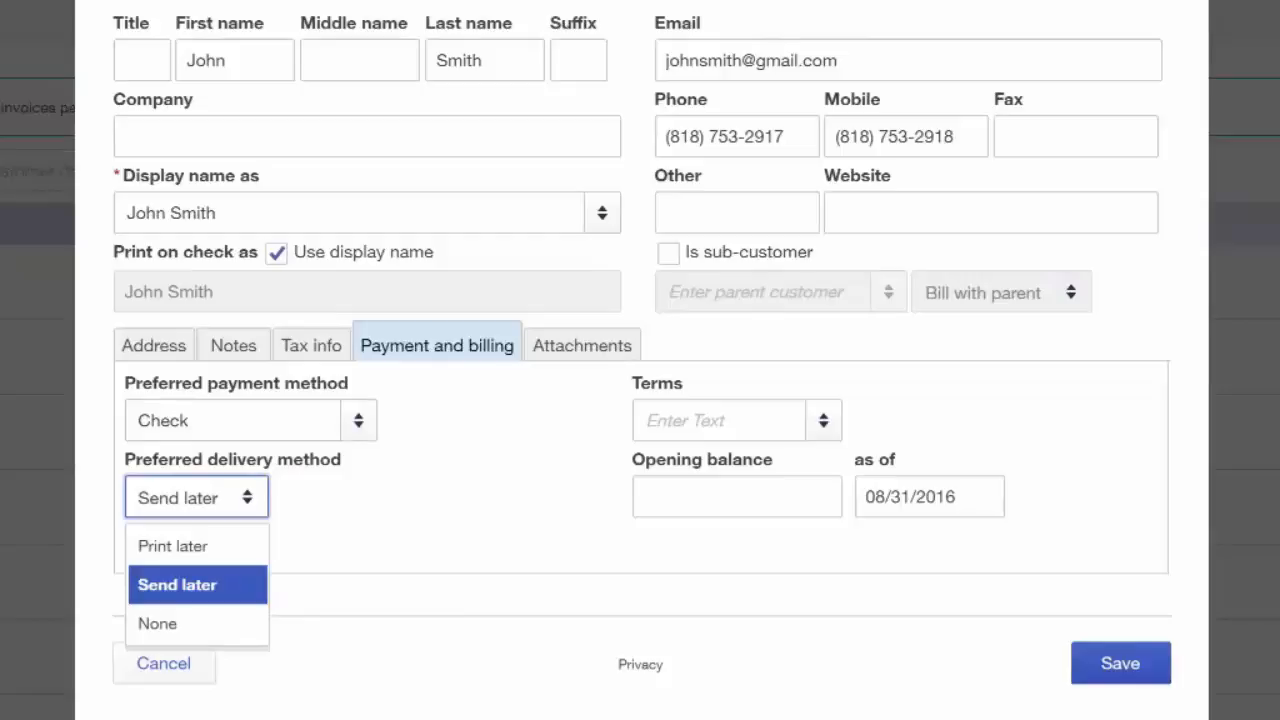
pyautogui.click(238, 592)
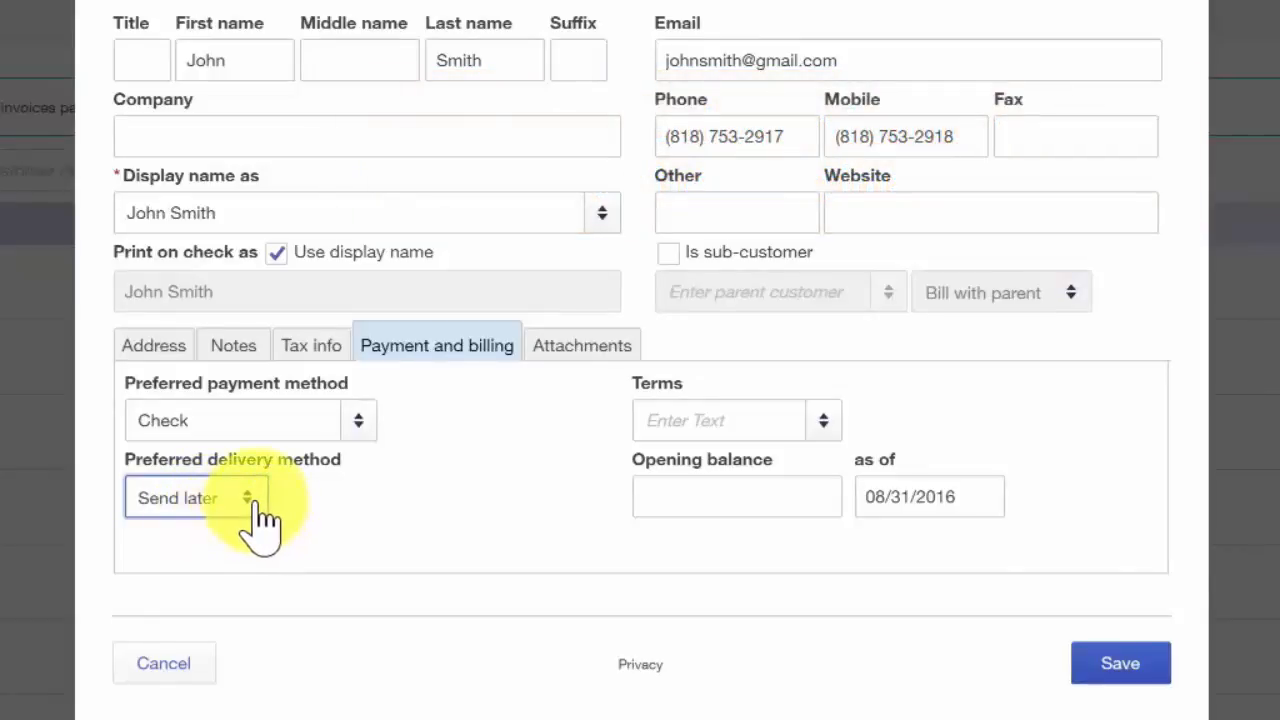
pyautogui.click(210, 498)
pyautogui.click(172, 546)
pyautogui.click(806, 422)
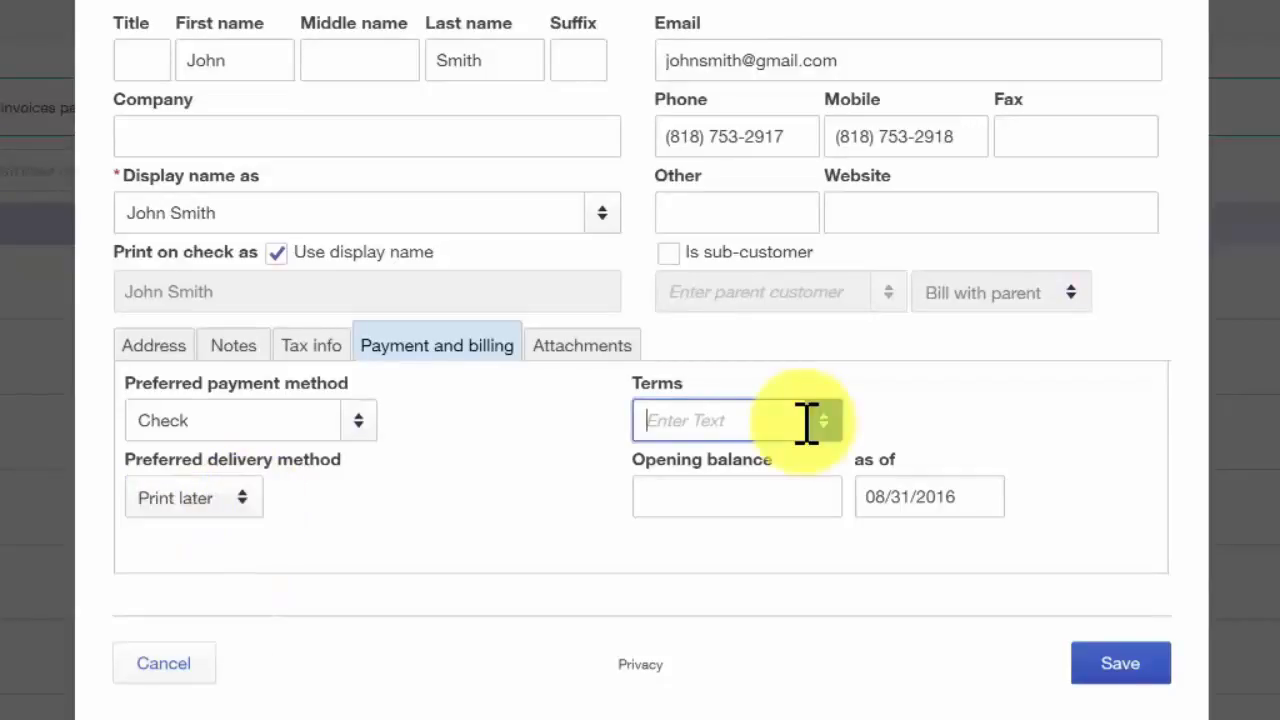
pyautogui.write('Net 30')
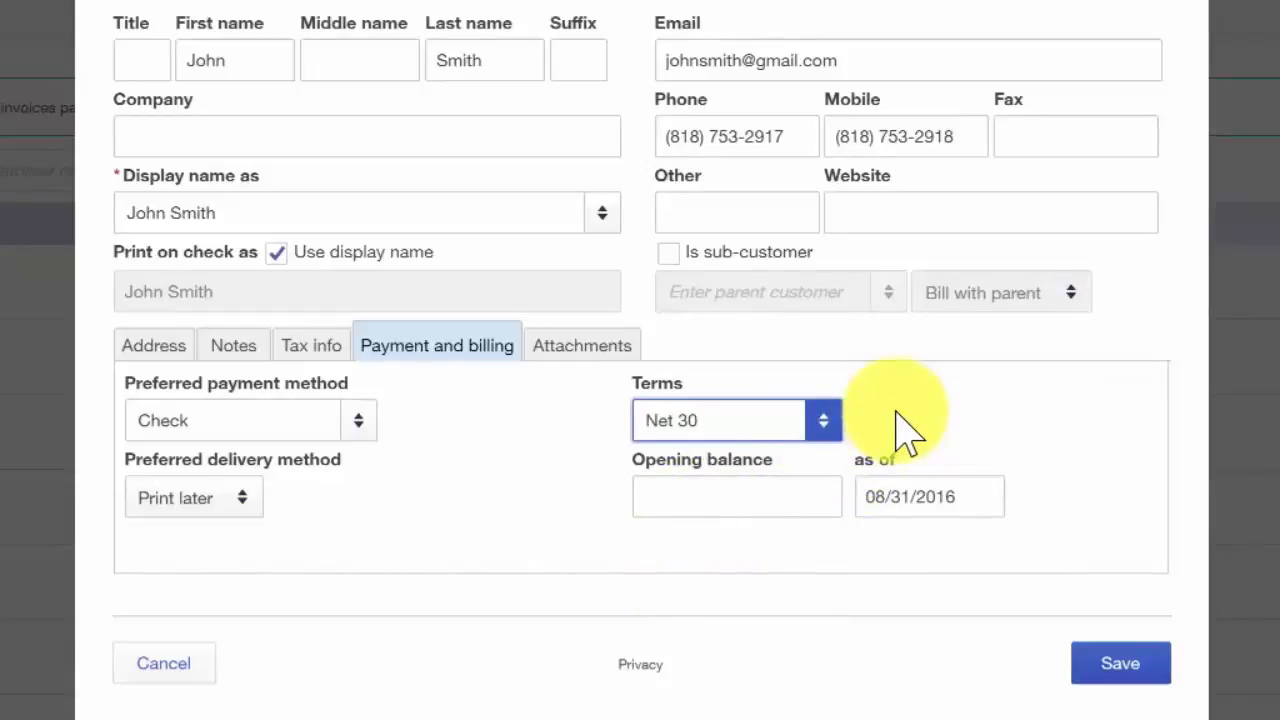
pyautogui.click(775, 497)
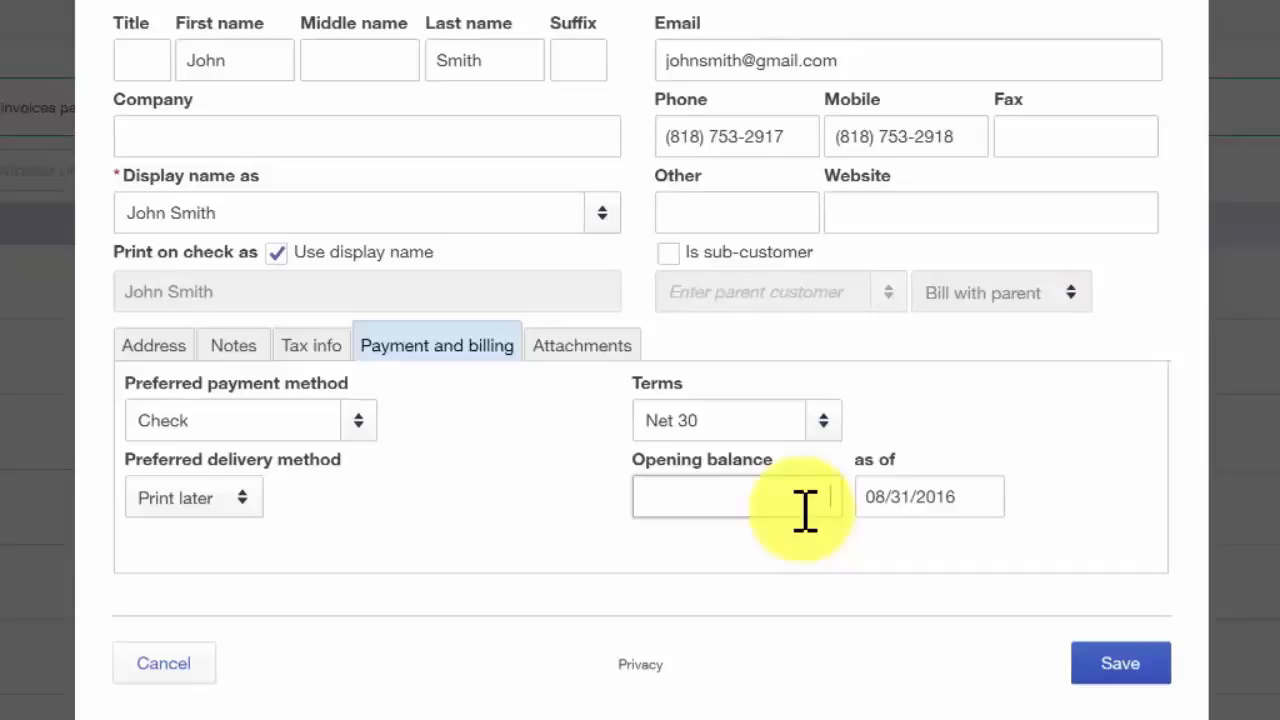
# Step: Review the customer's notes, tax info and attachments sections, and save the new customer record
pyautogui.click(240, 358)
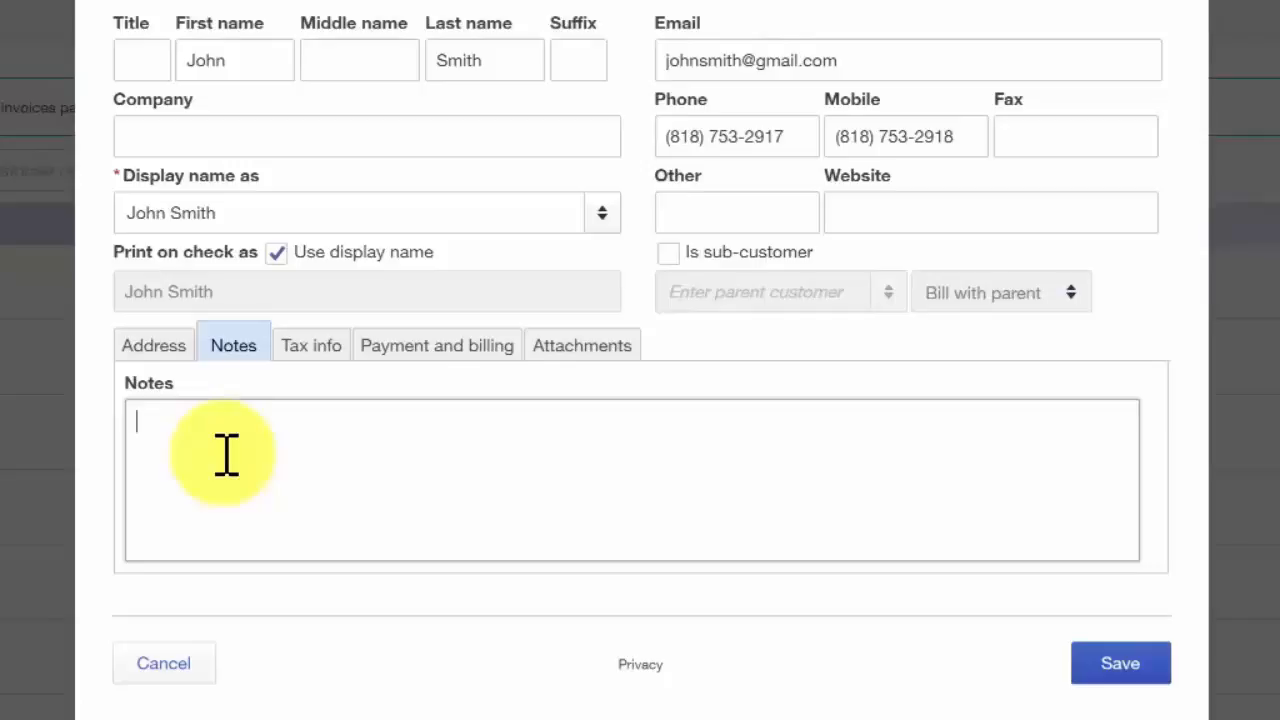
pyautogui.click(335, 350)
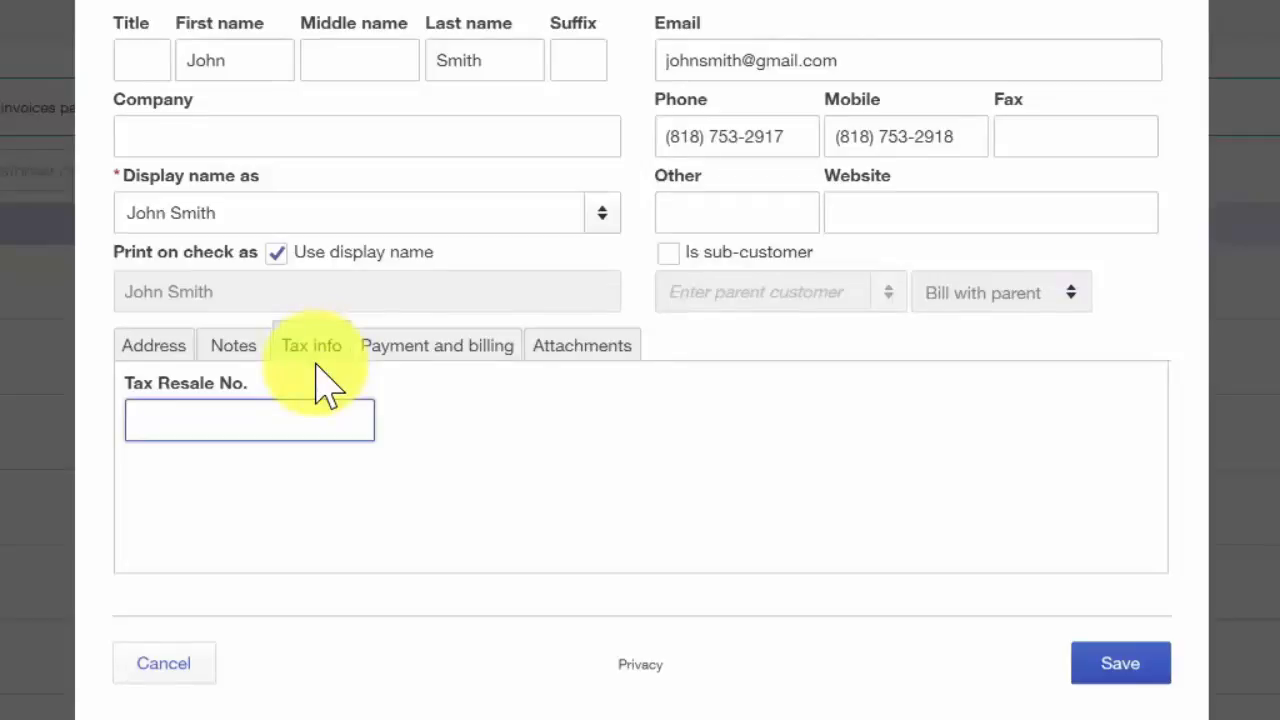
pyautogui.click(588, 348)
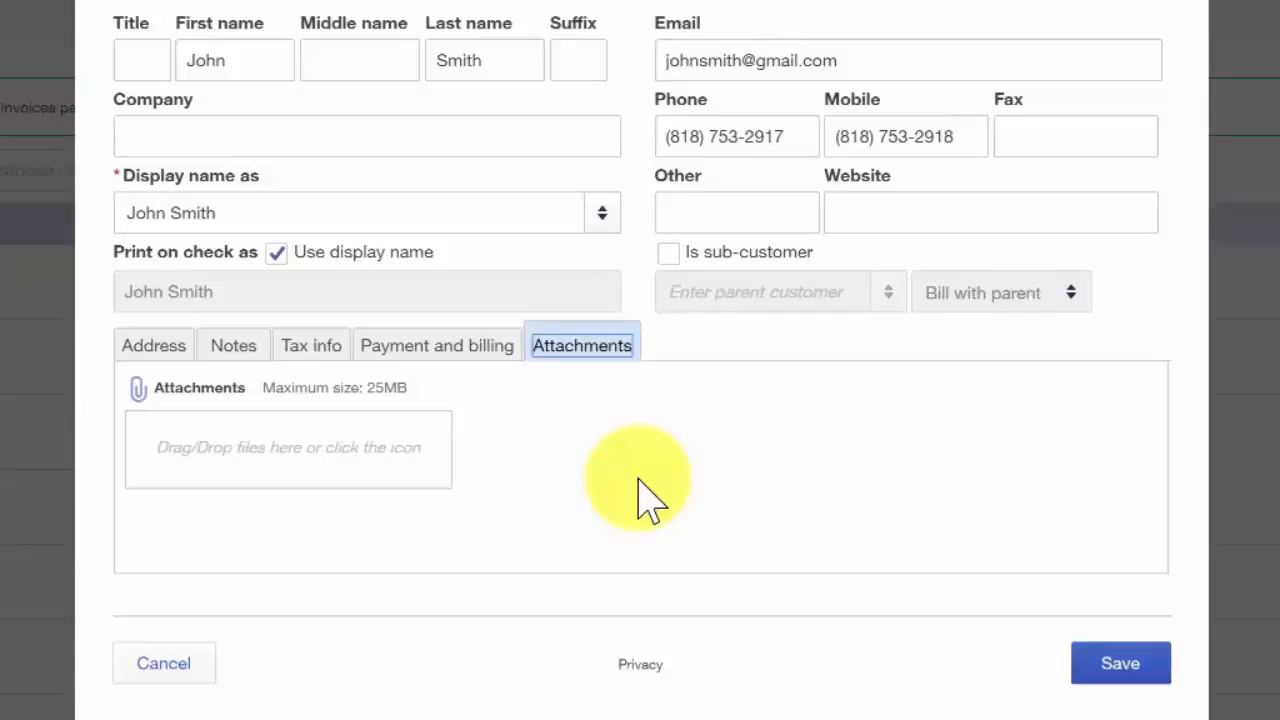
pyautogui.click(1115, 664)
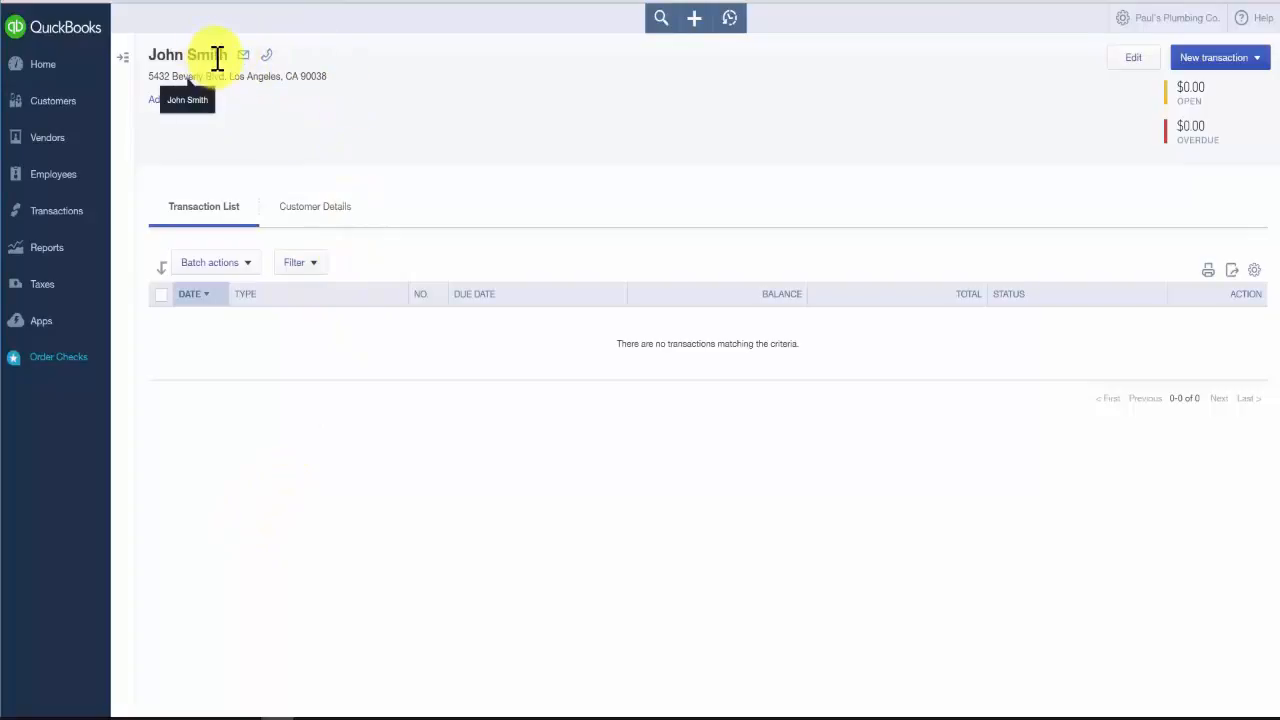
# Step: Return to the Customers list and look for the newly added customer
pyautogui.click(50, 113)
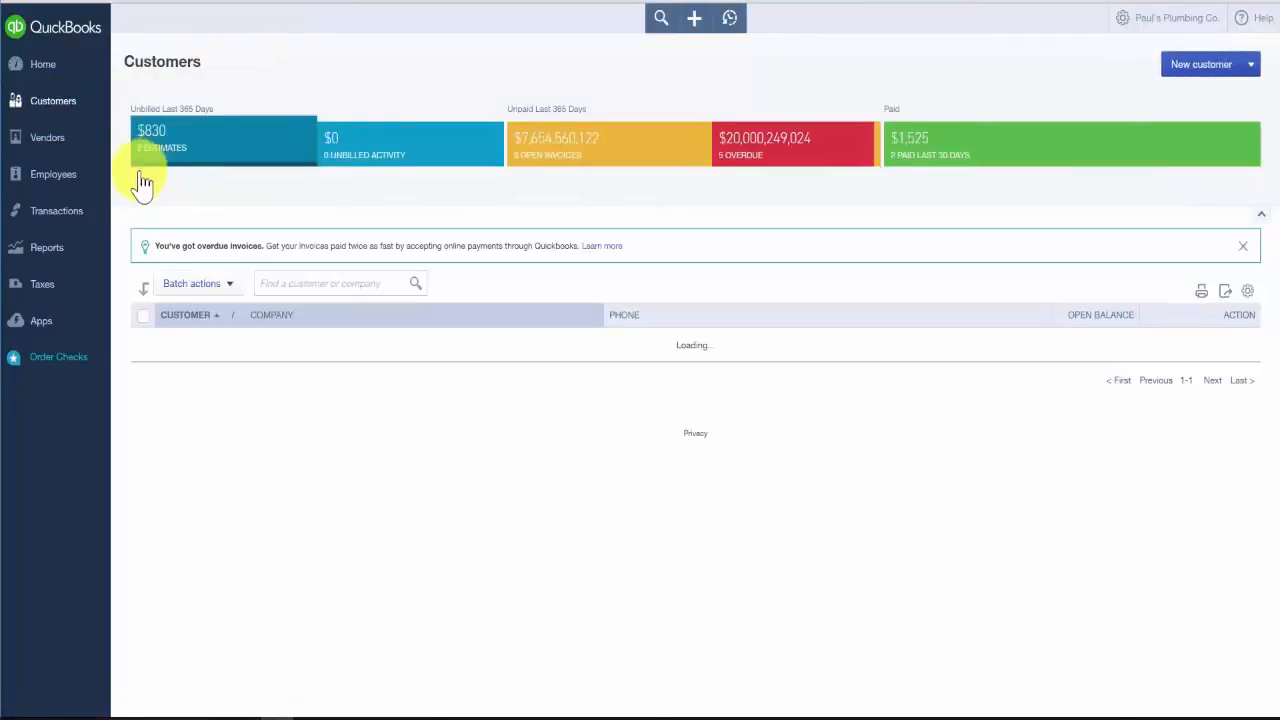
pyautogui.scroll(-1, 200, 545)
pyautogui.scroll(-2, 197, 545)
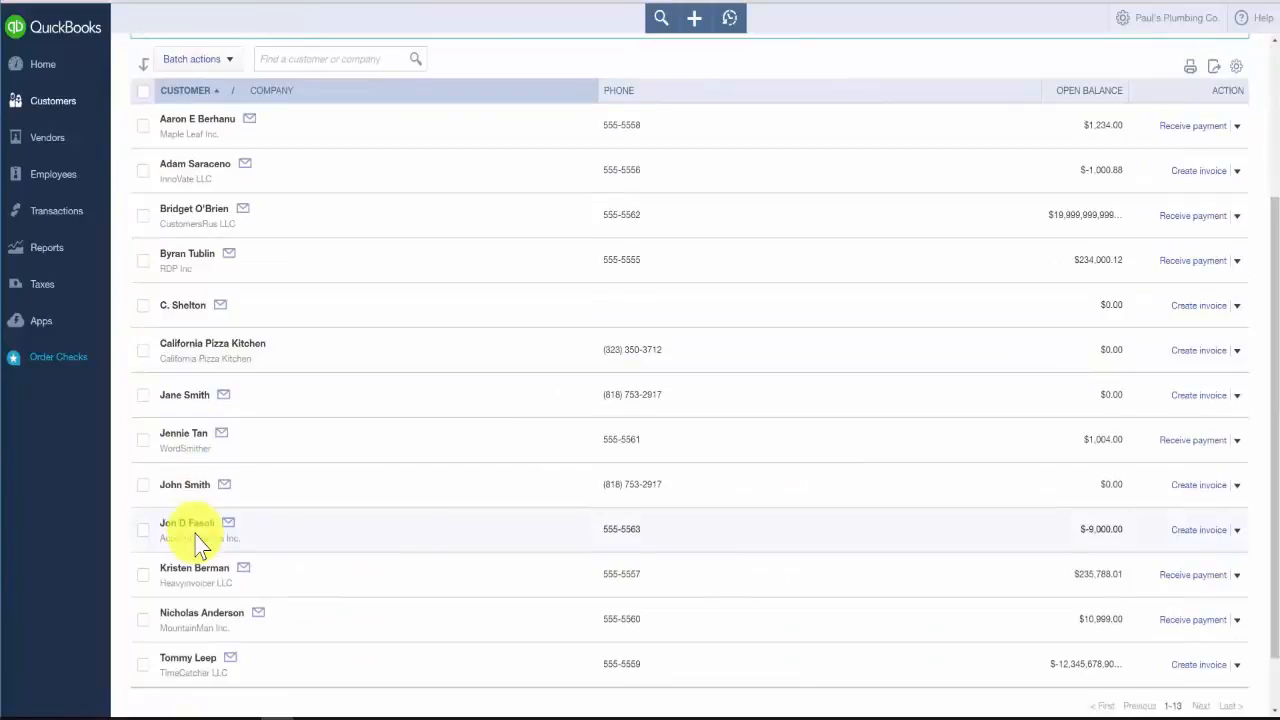
pyautogui.scroll(-1, 196, 542)
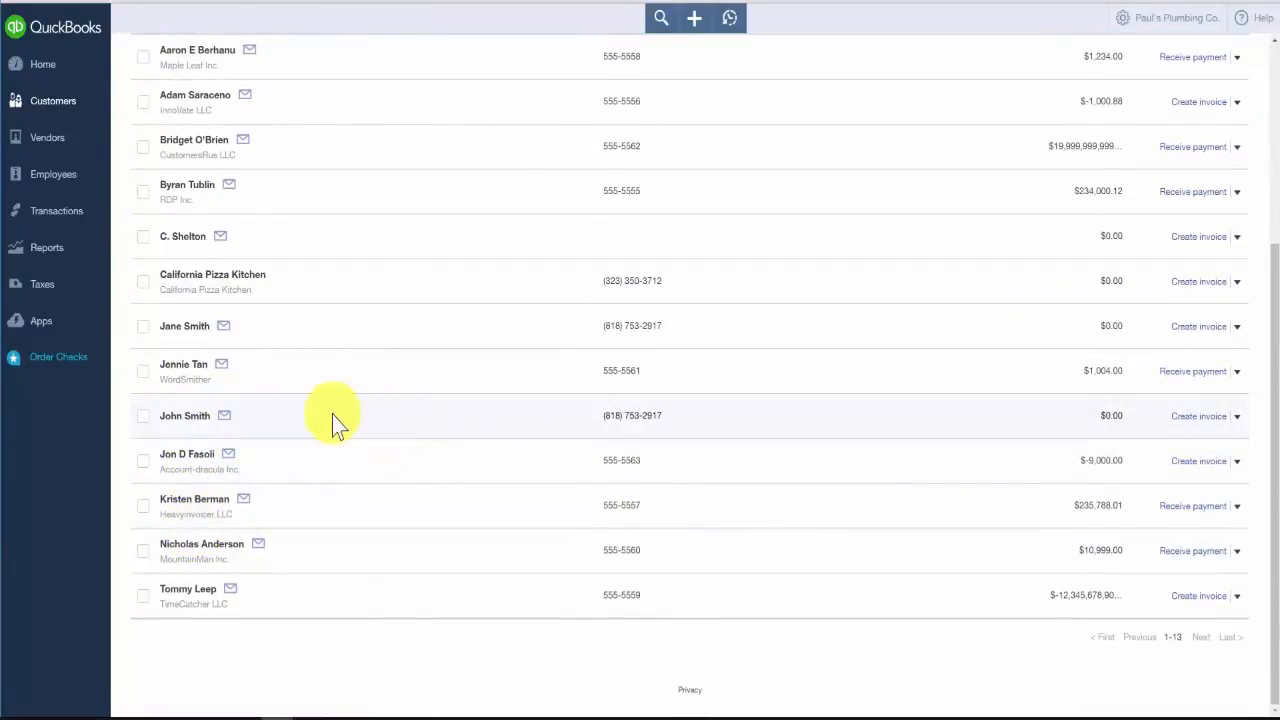
# Step: Open the new customer's information for editing to review it, and close it without saving changes
pyautogui.click(178, 416)
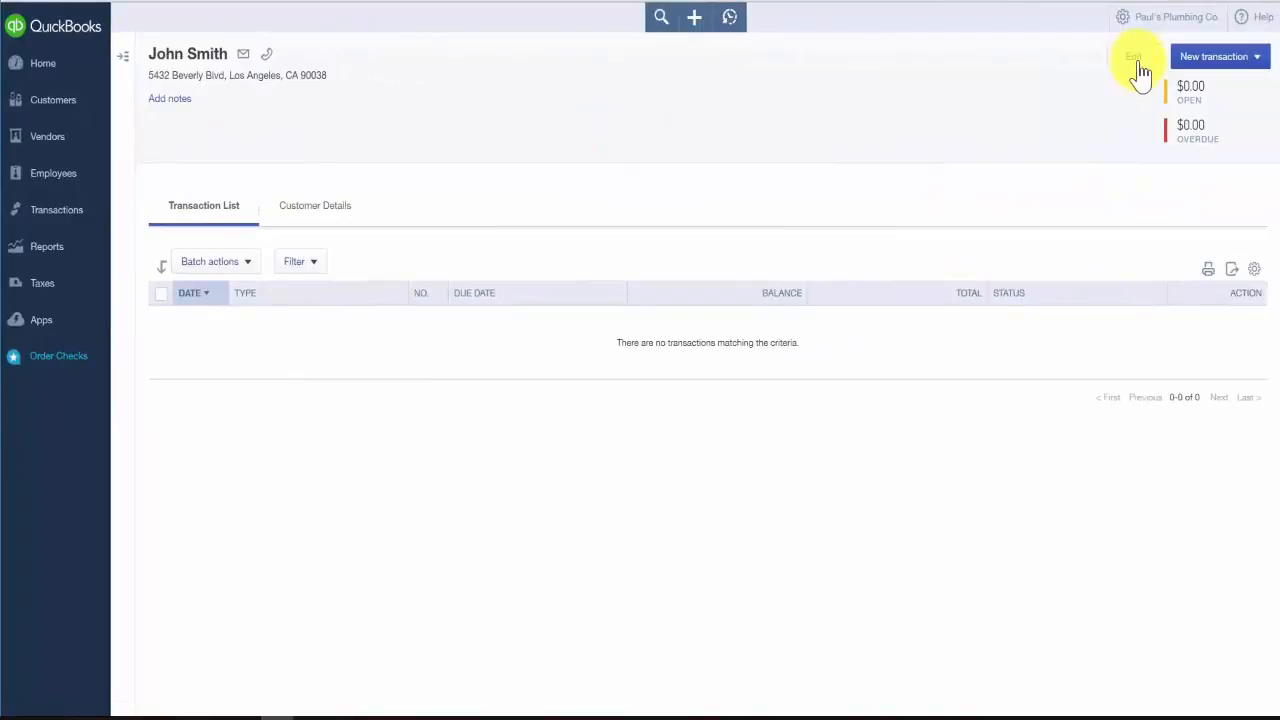
pyautogui.click(1133, 57)
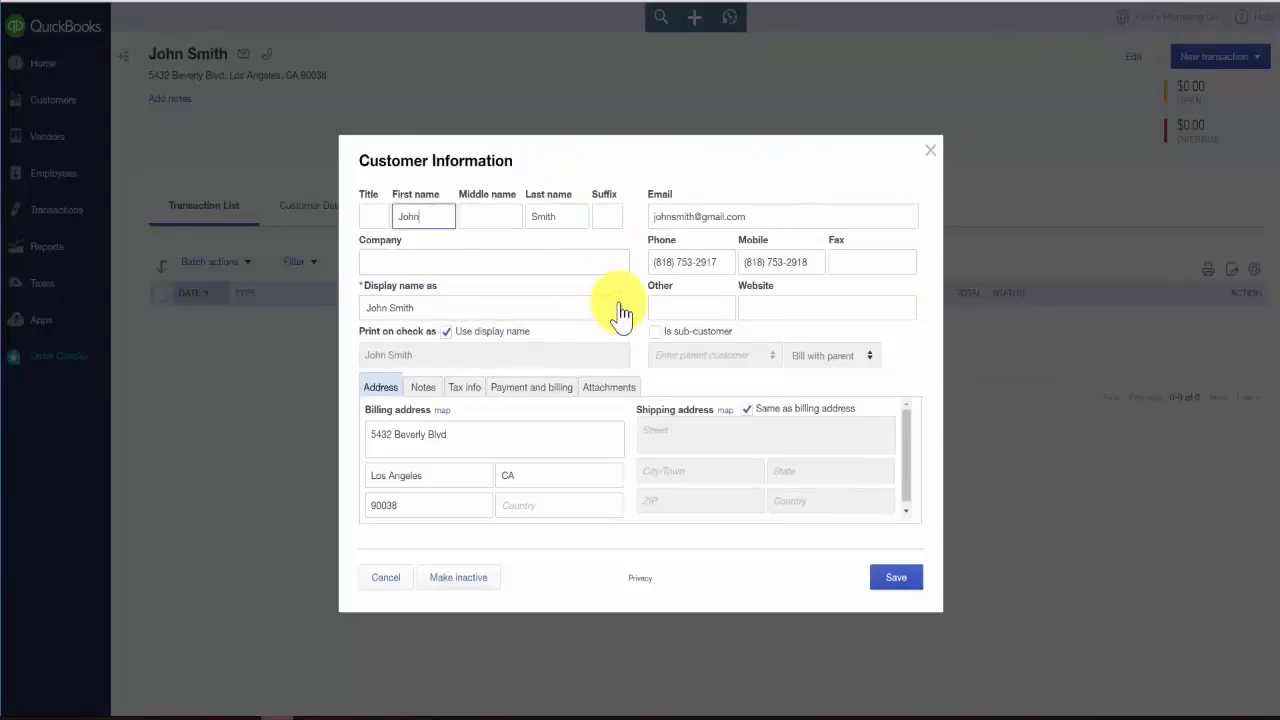
pyautogui.click(385, 582)
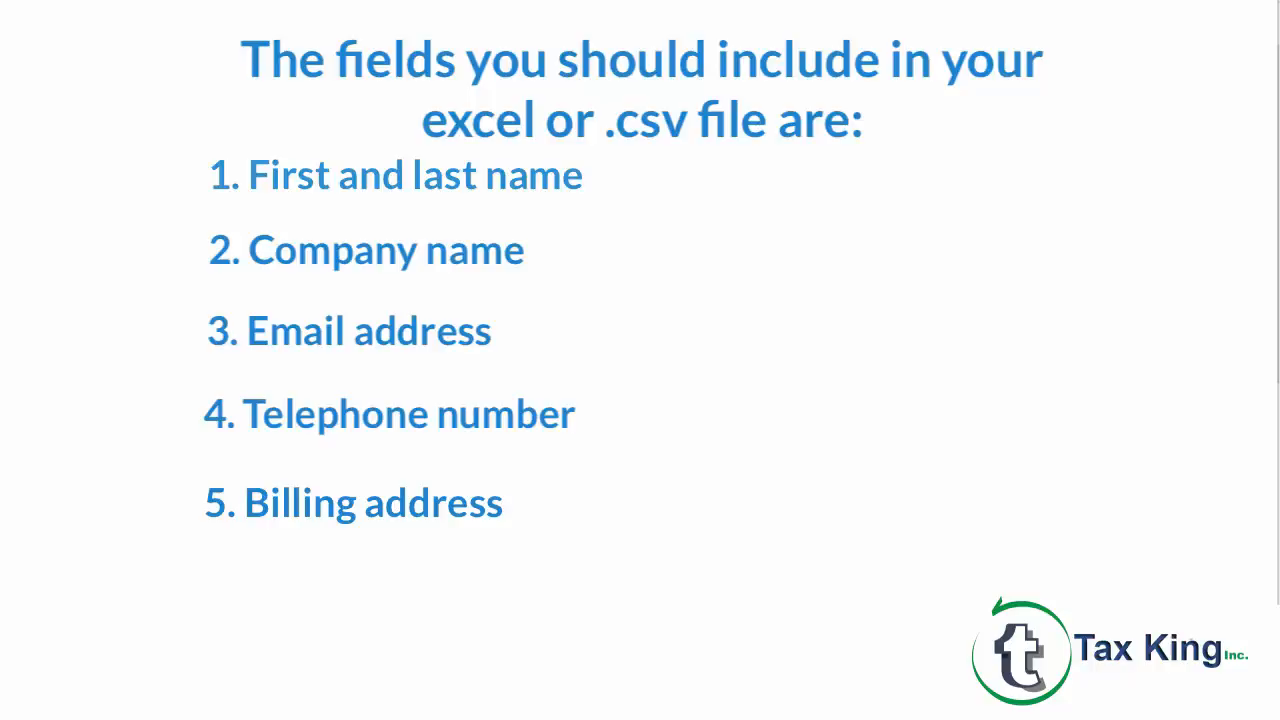
# Step: Return to the Customers list and start the customer import from a file
pyautogui.click(34, 106)
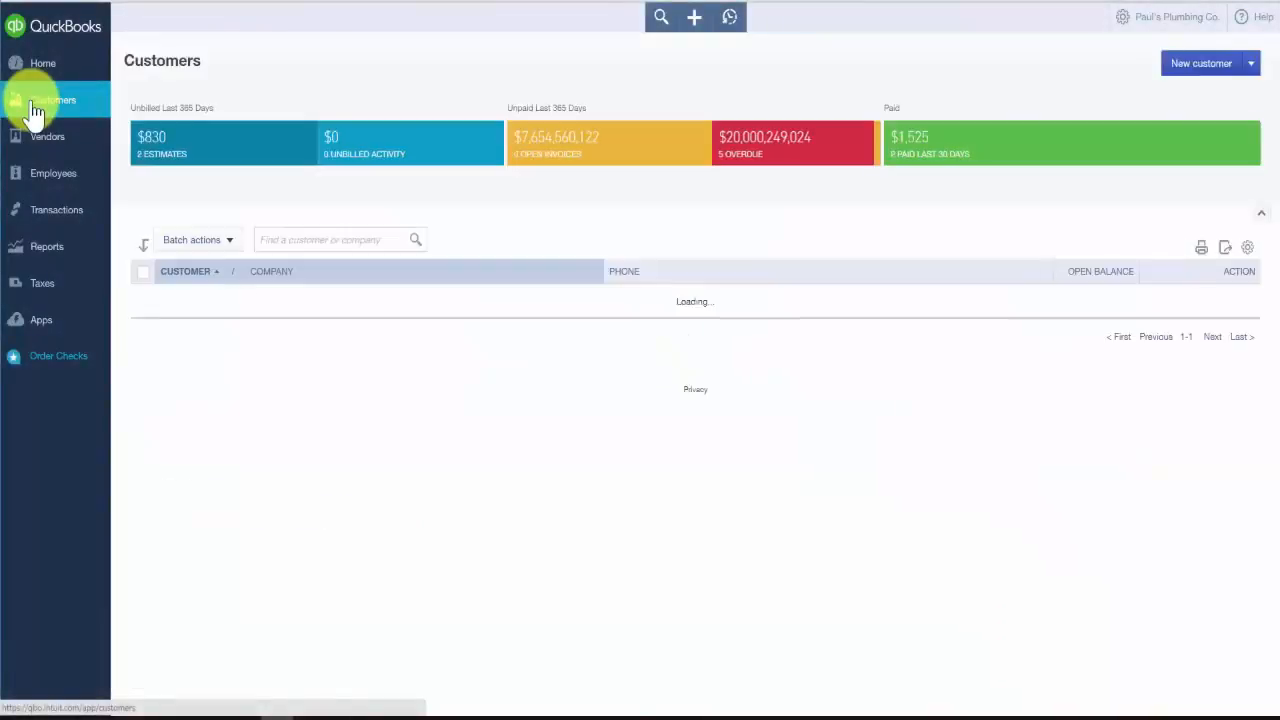
pyautogui.scroll(-5, 34, 106)
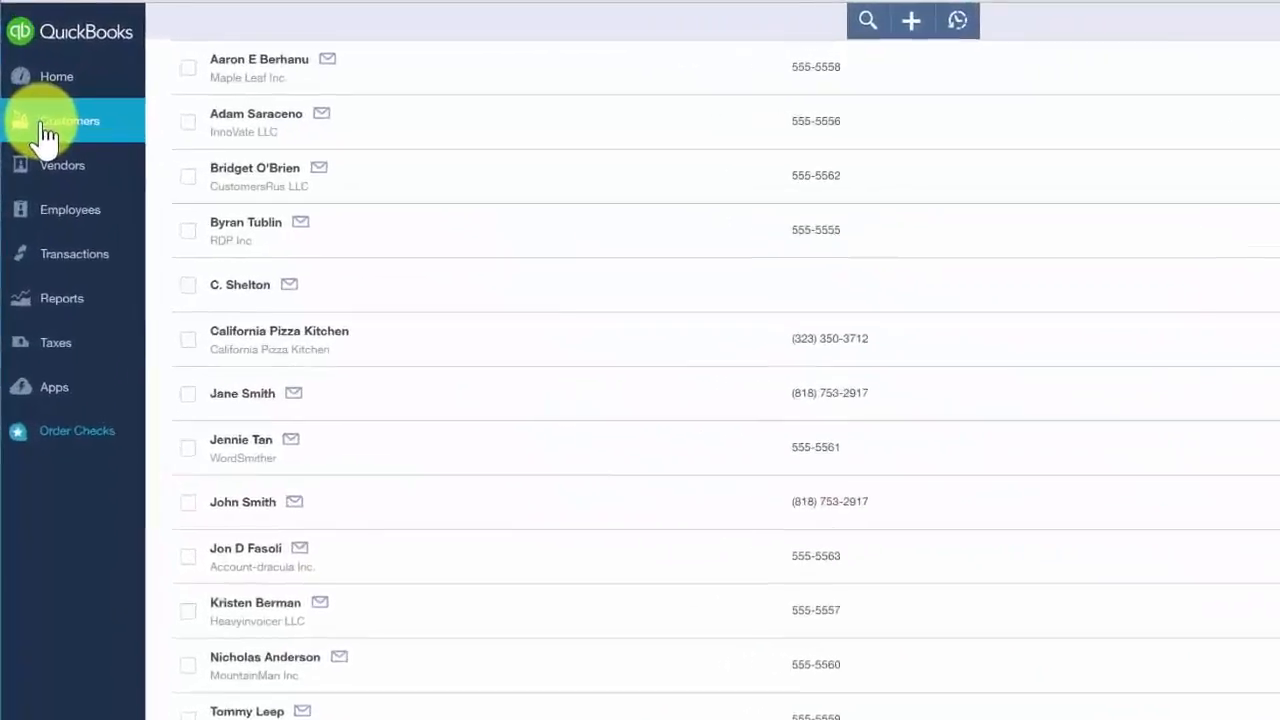
pyautogui.scroll(5, 580, 437)
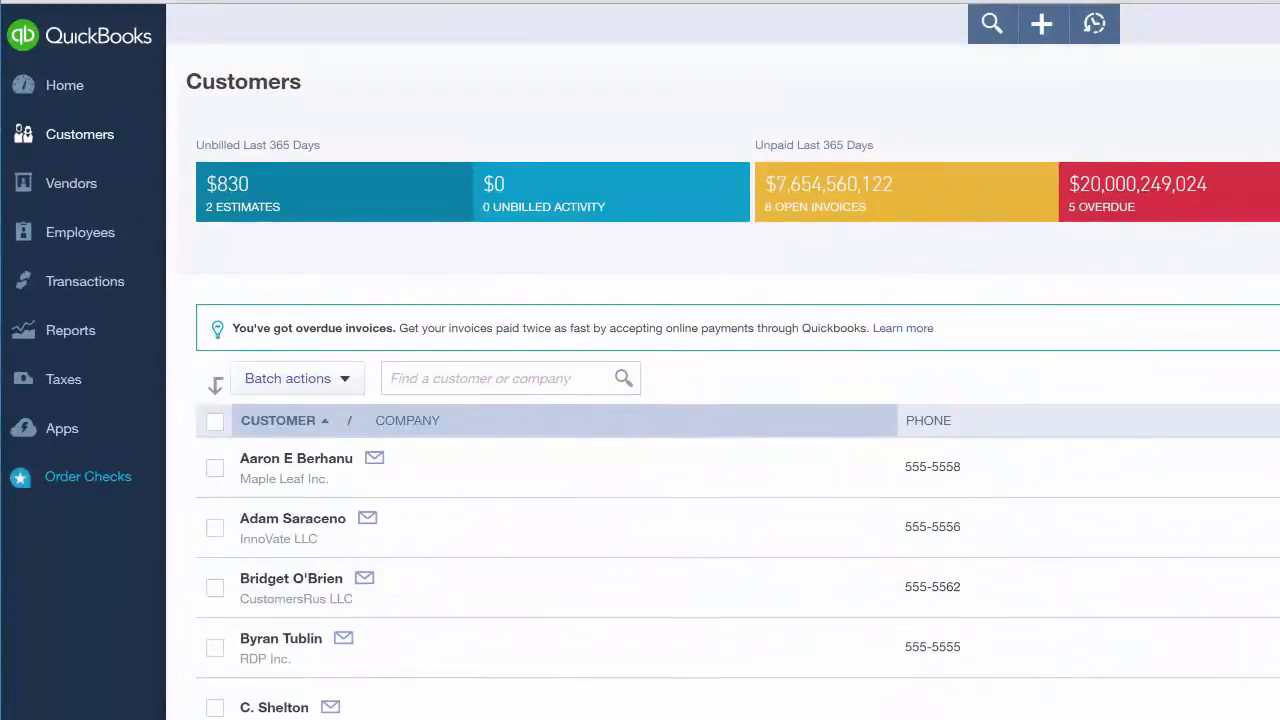
pyautogui.click(1238, 66)
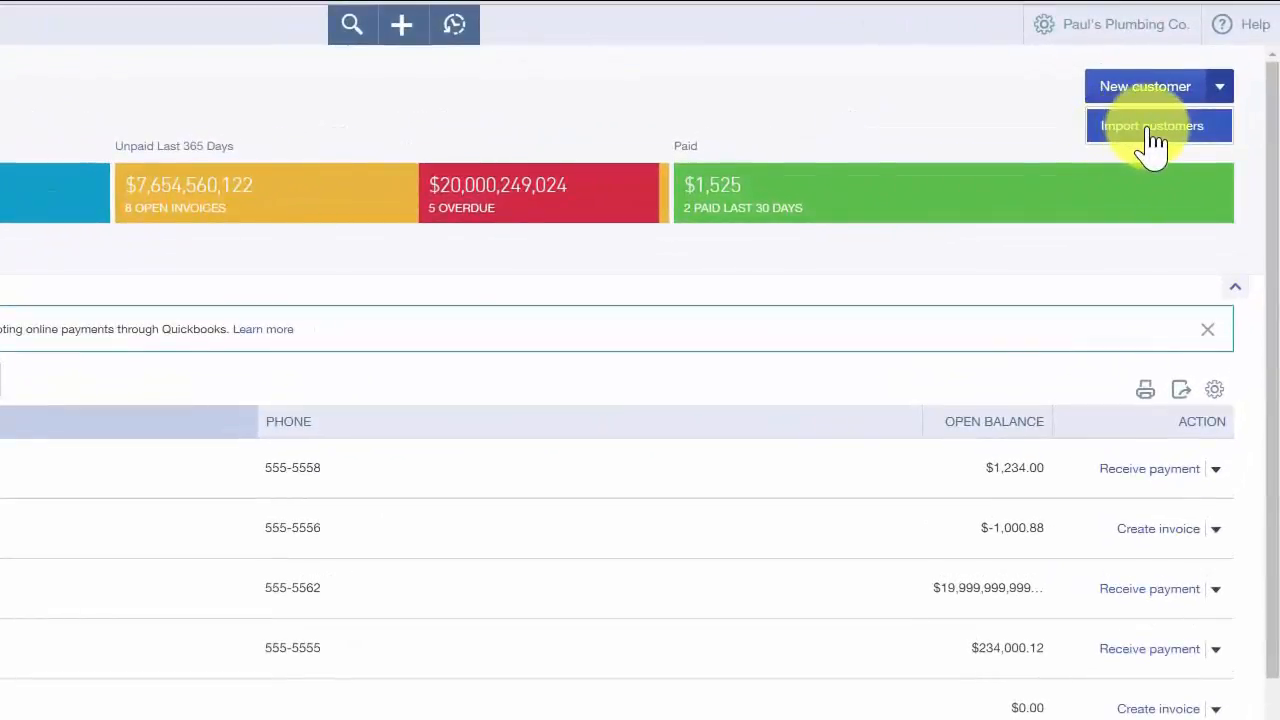
pyautogui.press('Escape')
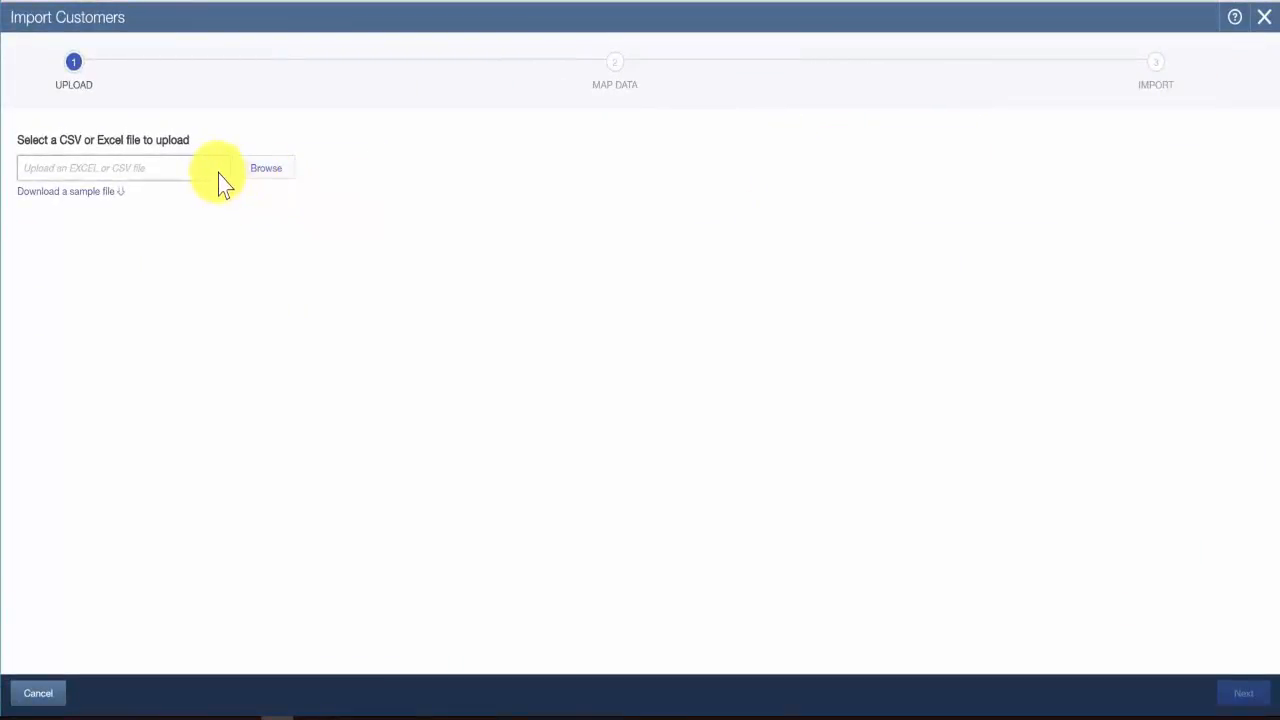
# Step: Select the Excel file Customer_Sample_File2.xls as the customer file to upload
pyautogui.click(253, 173)
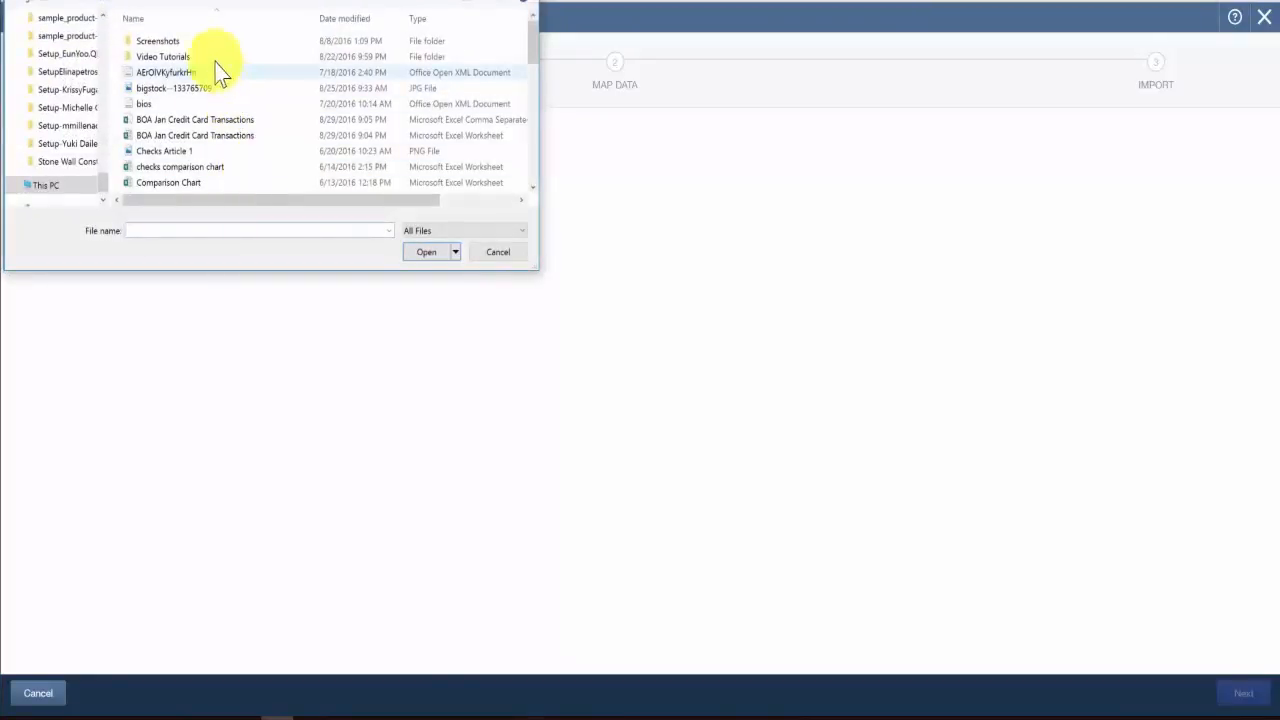
pyautogui.click(533, 188)
pyautogui.click(533, 188)
pyautogui.click(533, 188)
pyautogui.click(533, 188)
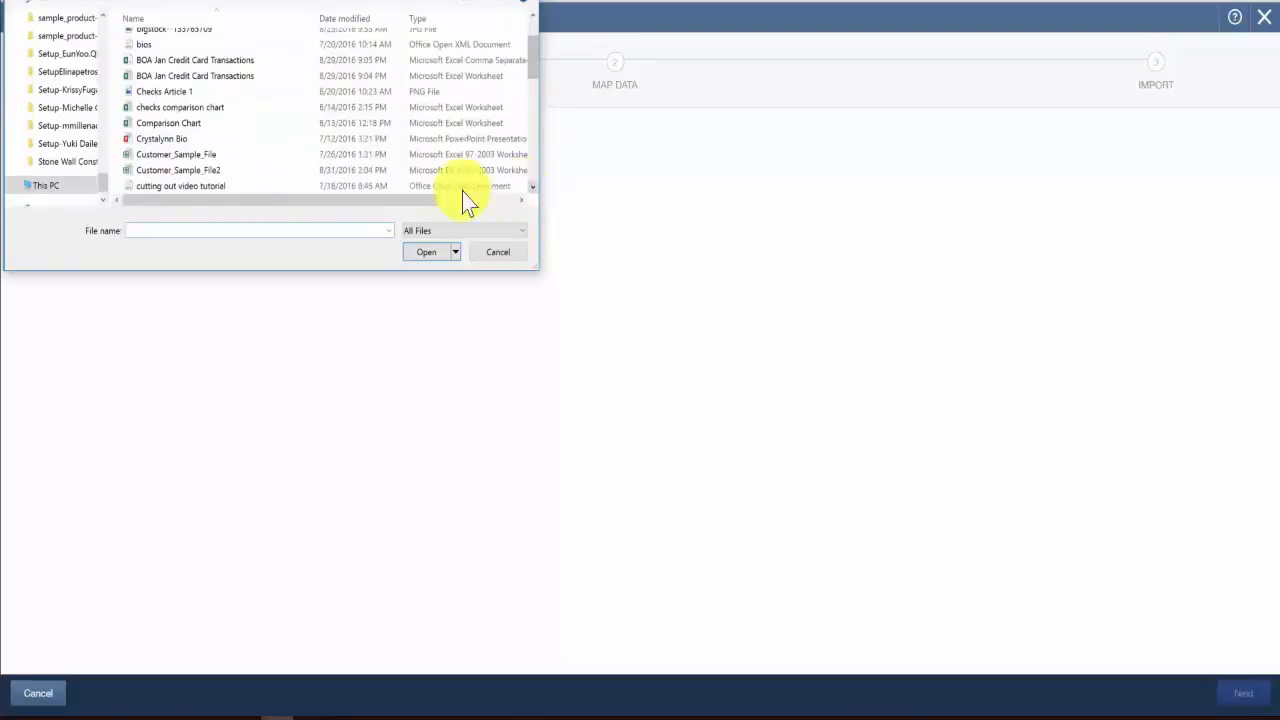
pyautogui.click(205, 170)
pyautogui.click(420, 256)
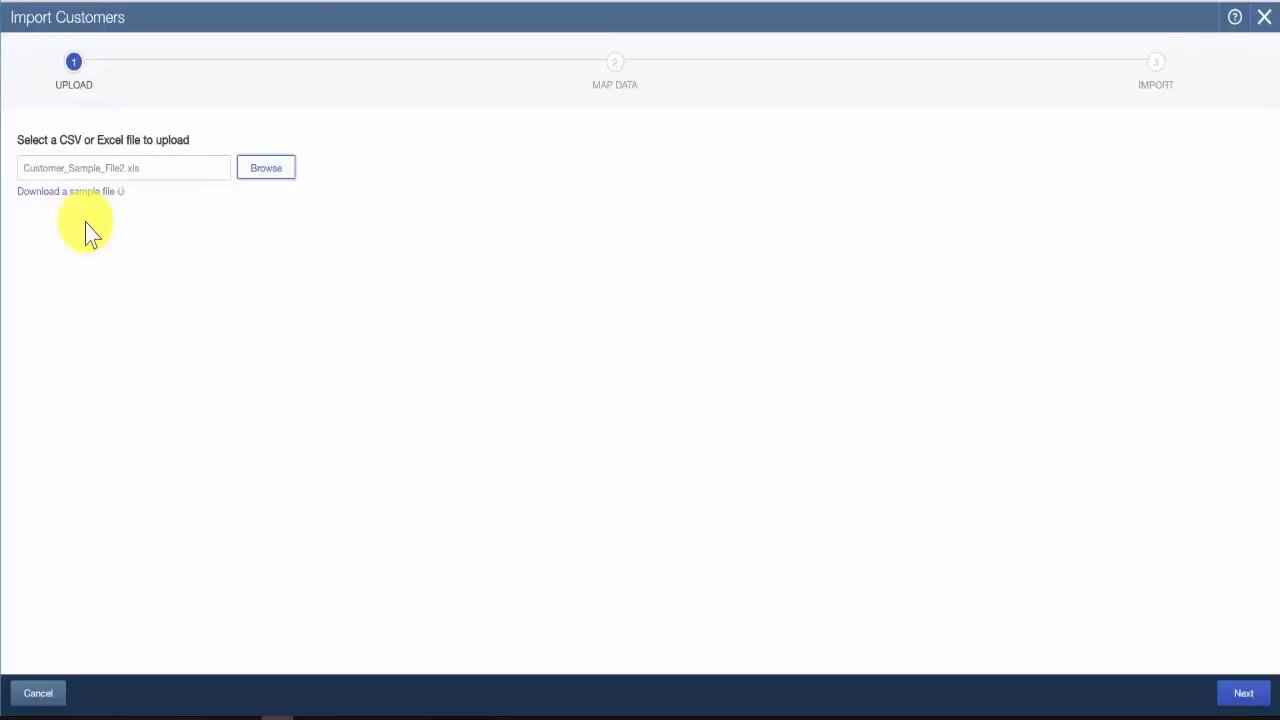
# Step: Continue to the field mapping, match Name to Customer Name, and leave Company as No Match
pyautogui.click(1245, 694)
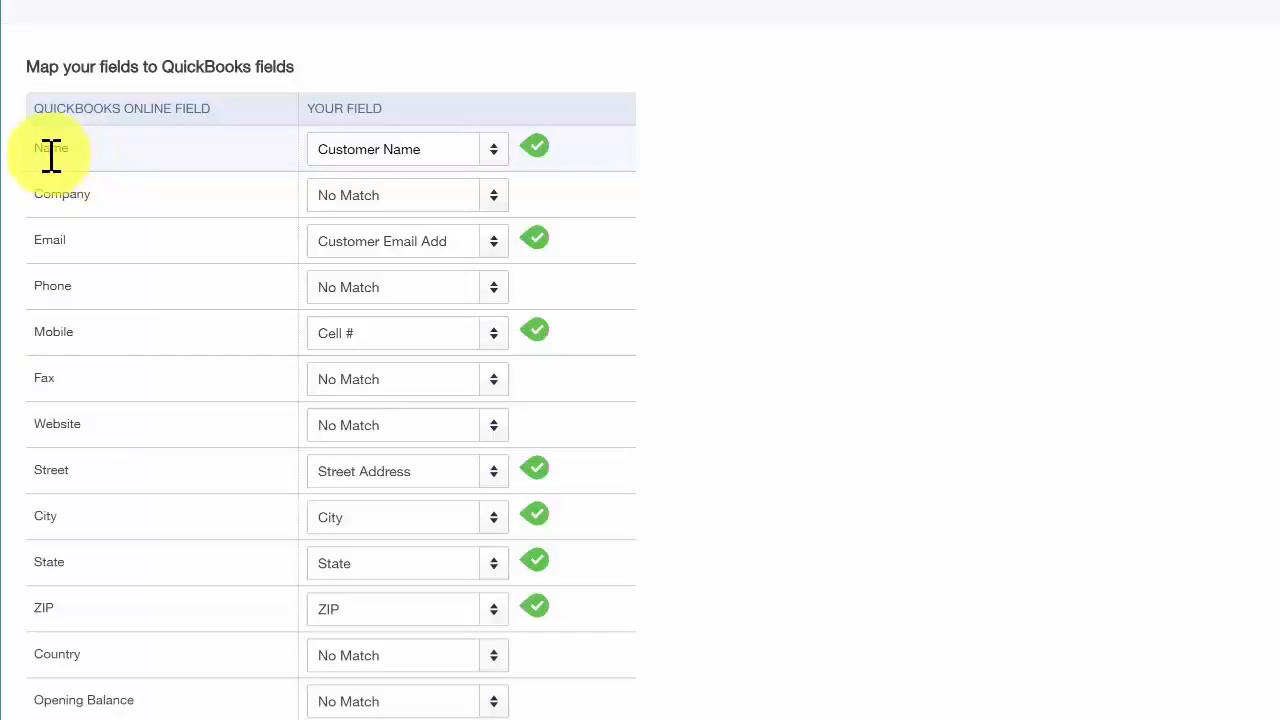
pyautogui.click(494, 152)
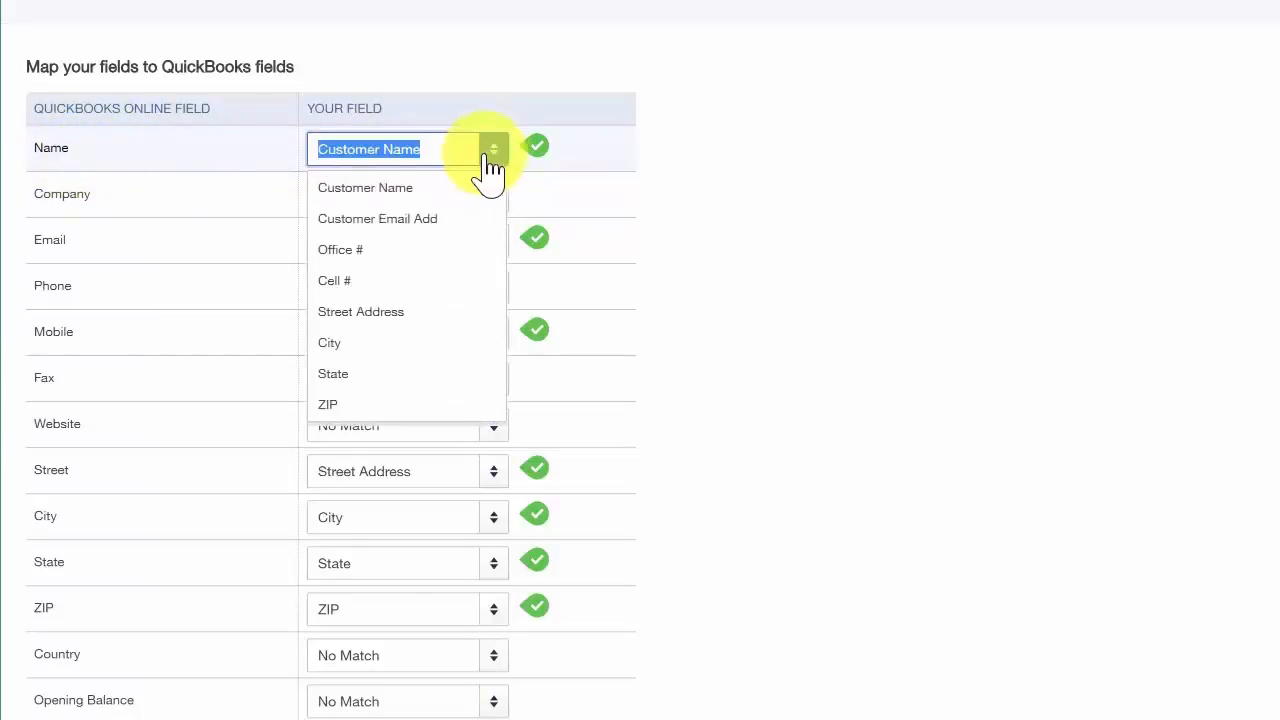
pyautogui.click(376, 195)
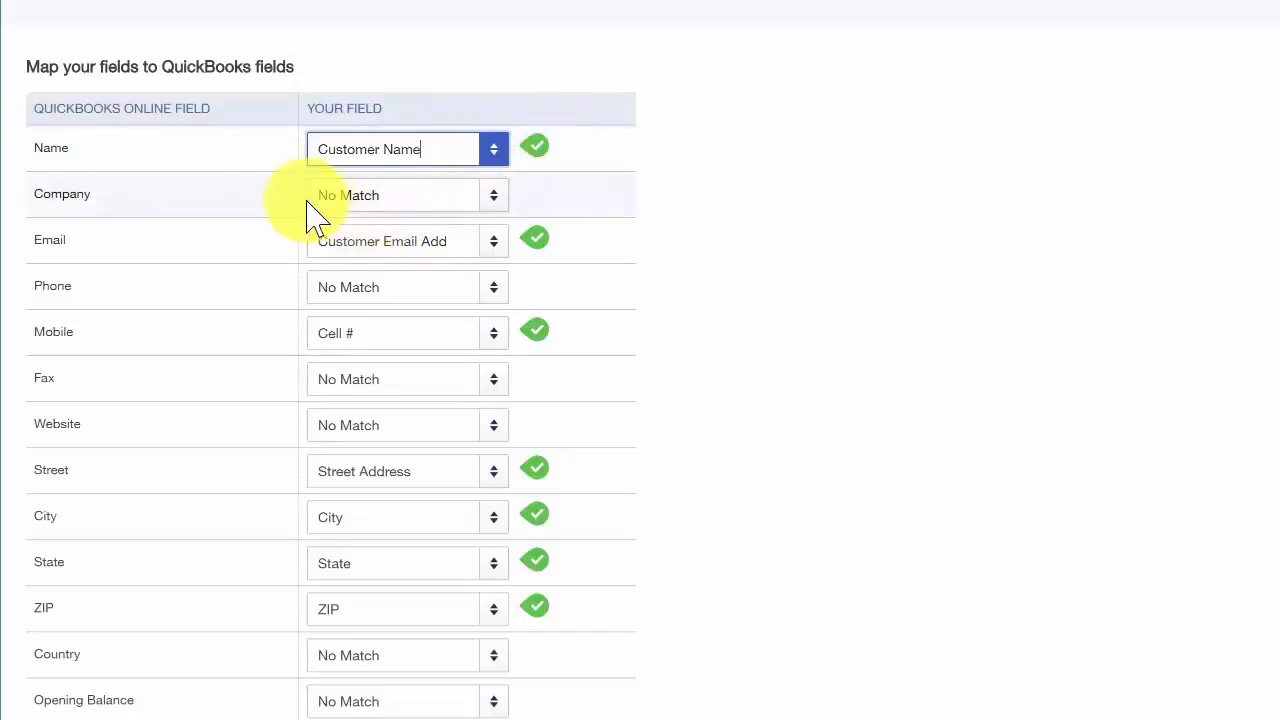
pyautogui.click(495, 198)
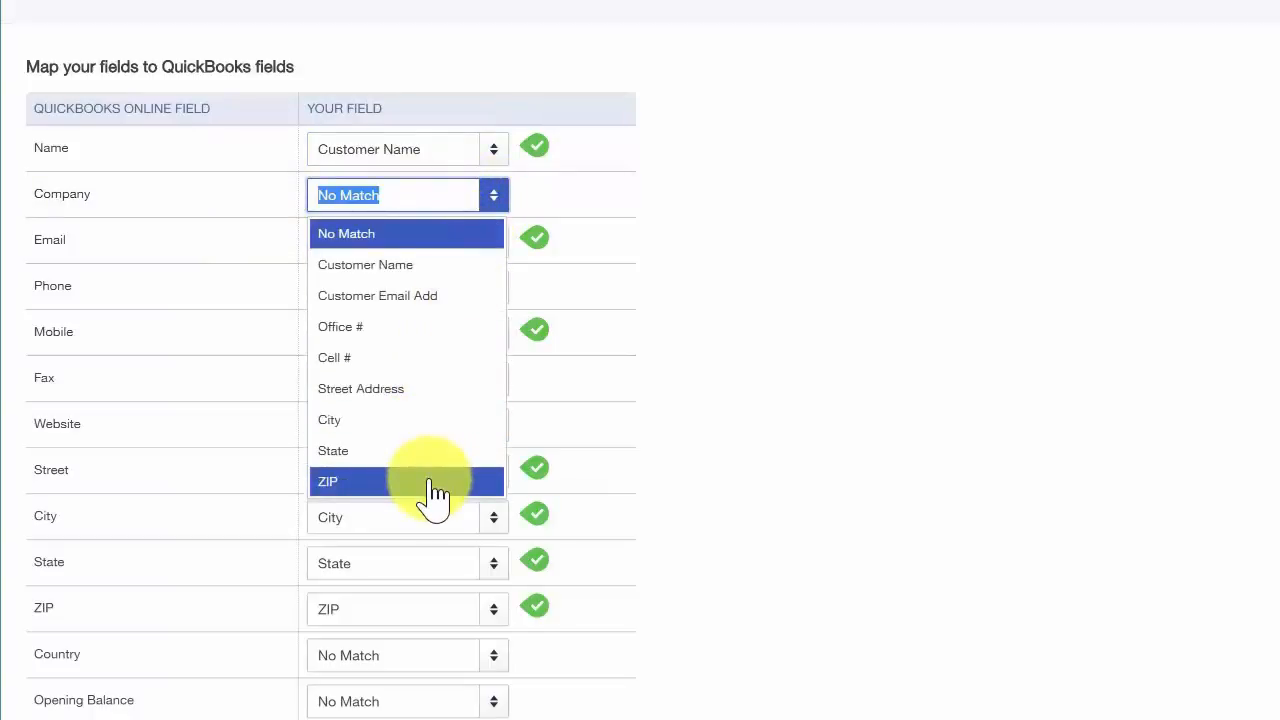
pyautogui.click(377, 233)
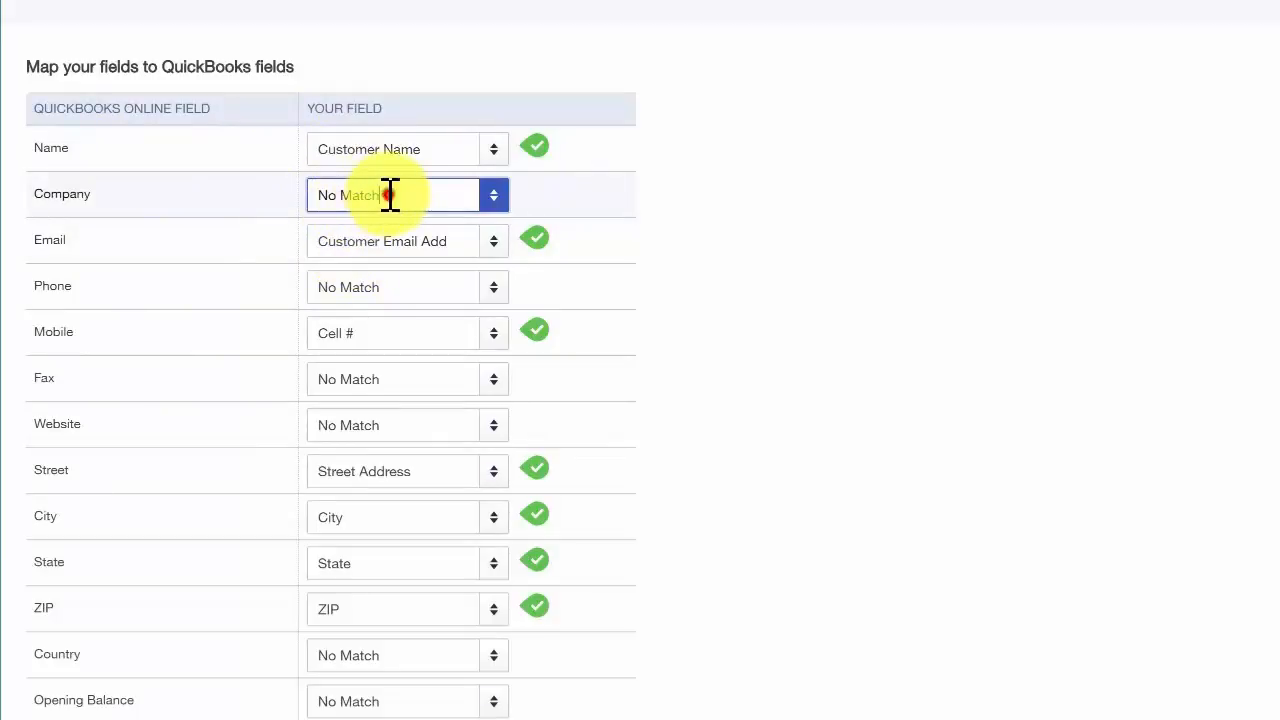
pyautogui.moveTo(389, 195); pyautogui.dragTo(318, 197)
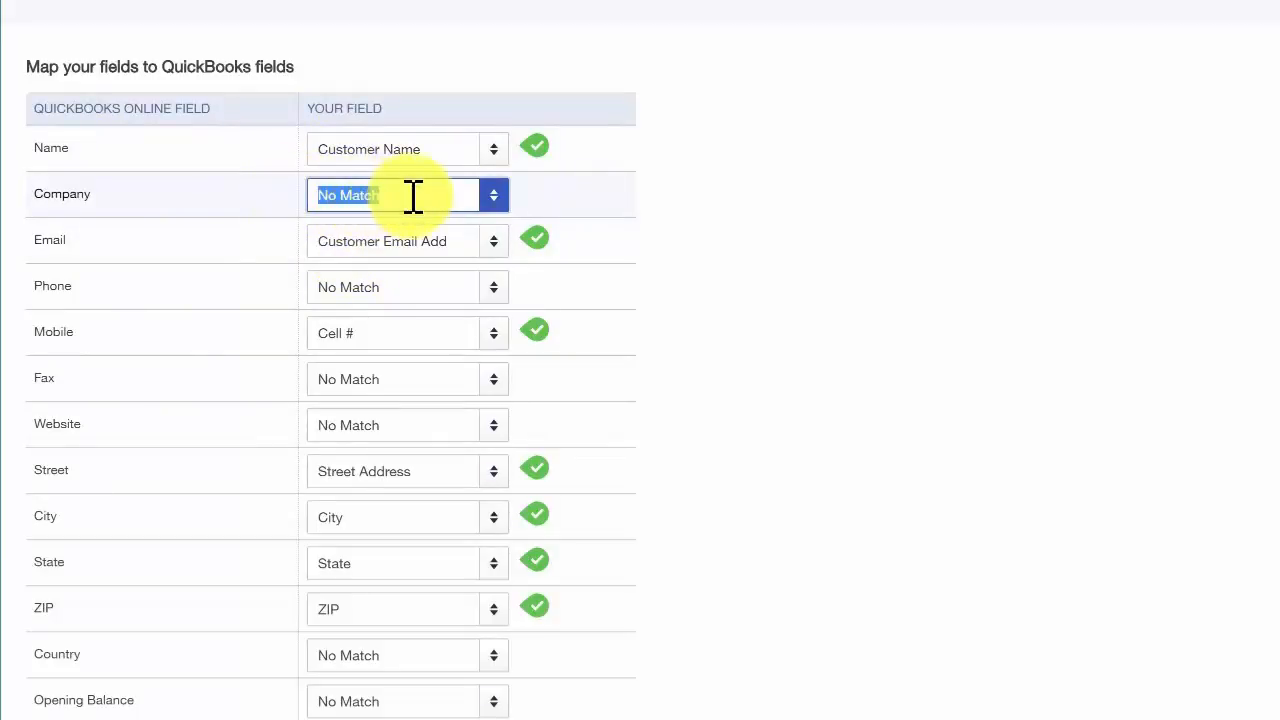
pyautogui.press('BackSpace')
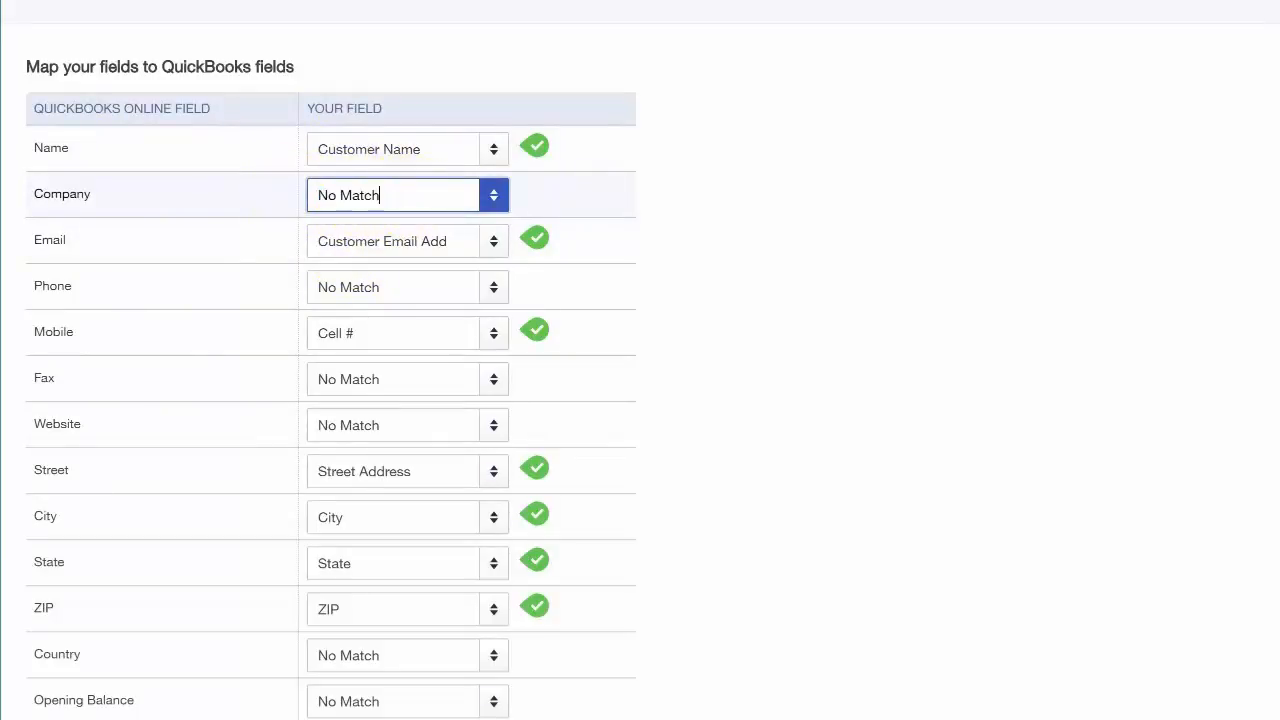
# Step: Keep Email matched to Customer Email Add and Mobile to Cell #, and leave Phone as No Match
pyautogui.click(494, 245)
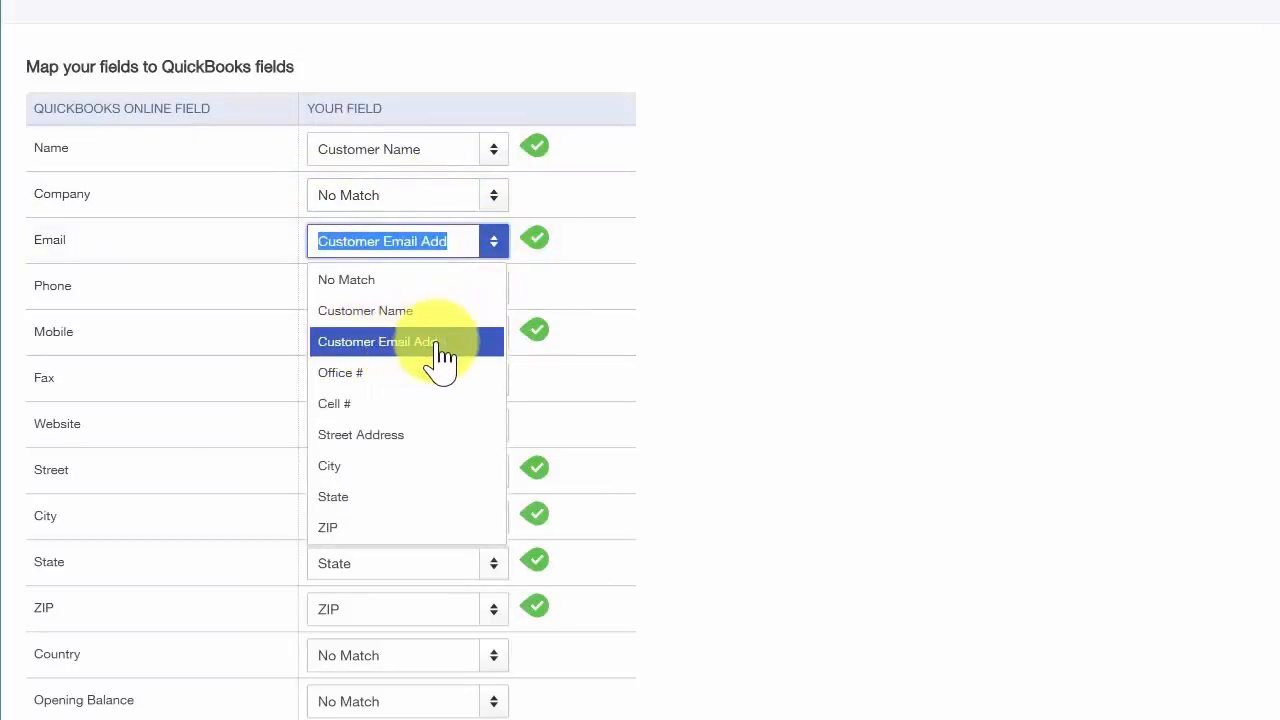
pyautogui.click(466, 249)
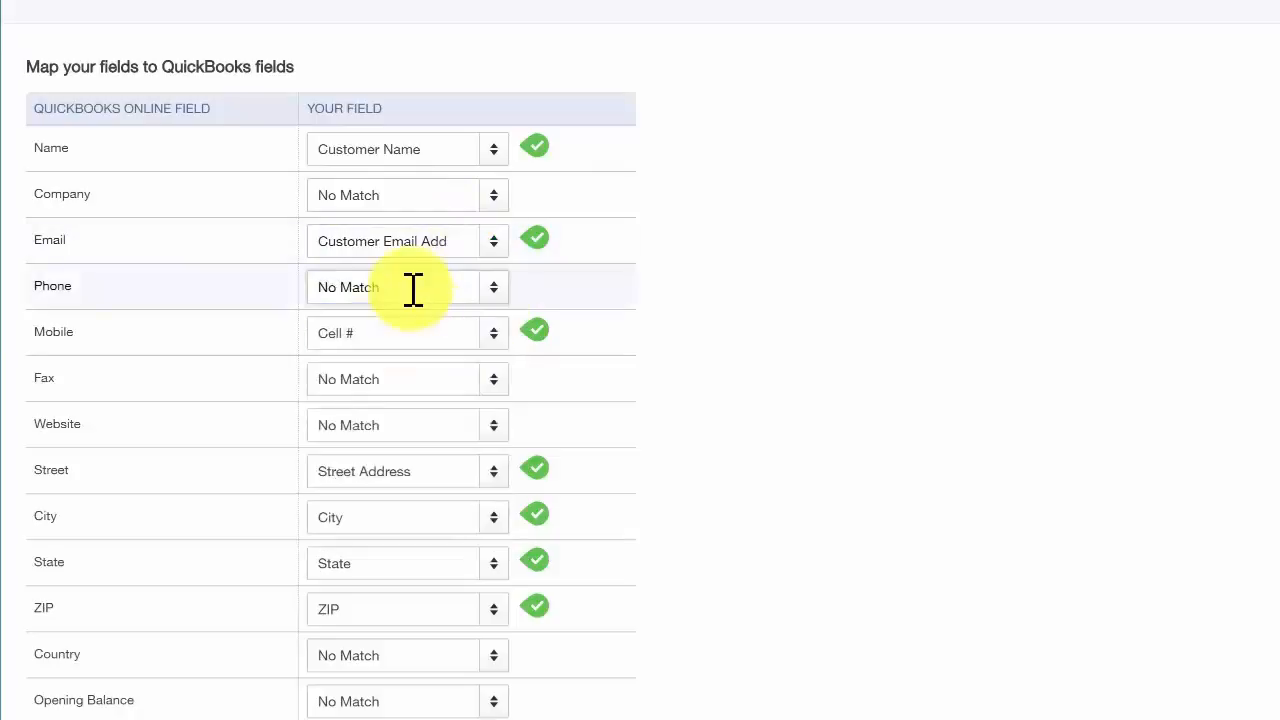
pyautogui.click(492, 292)
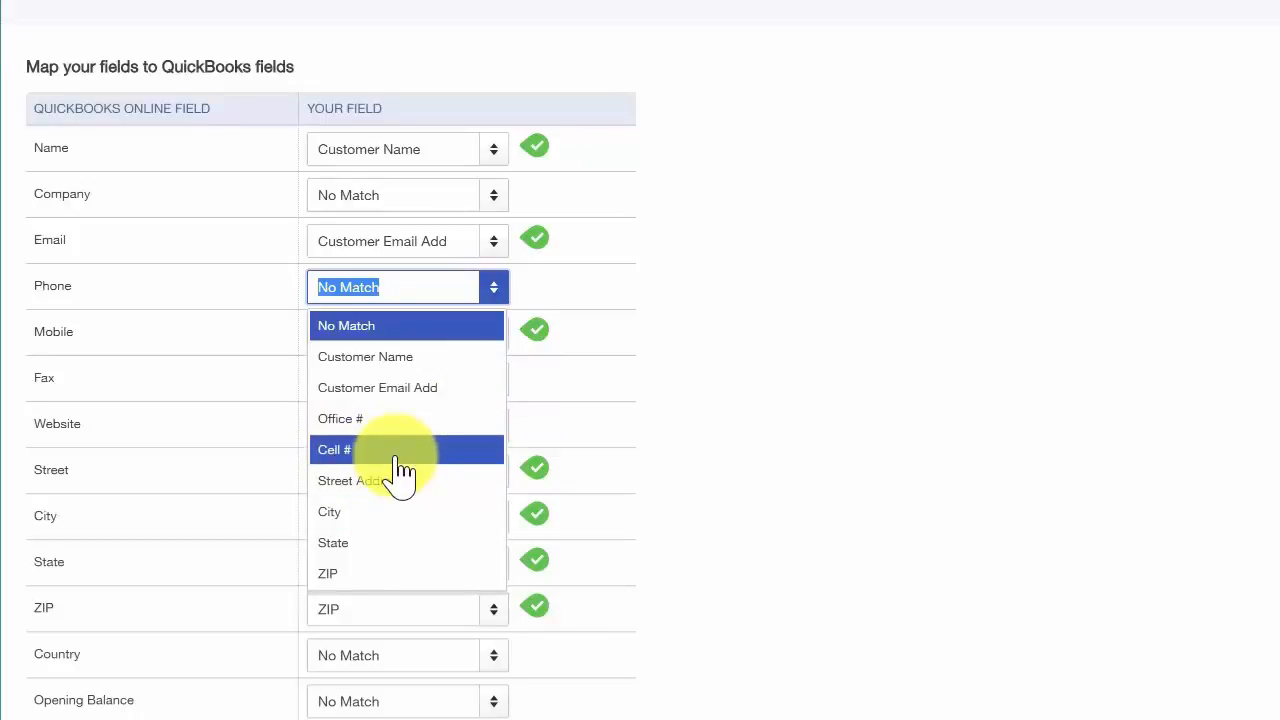
pyautogui.click(382, 325)
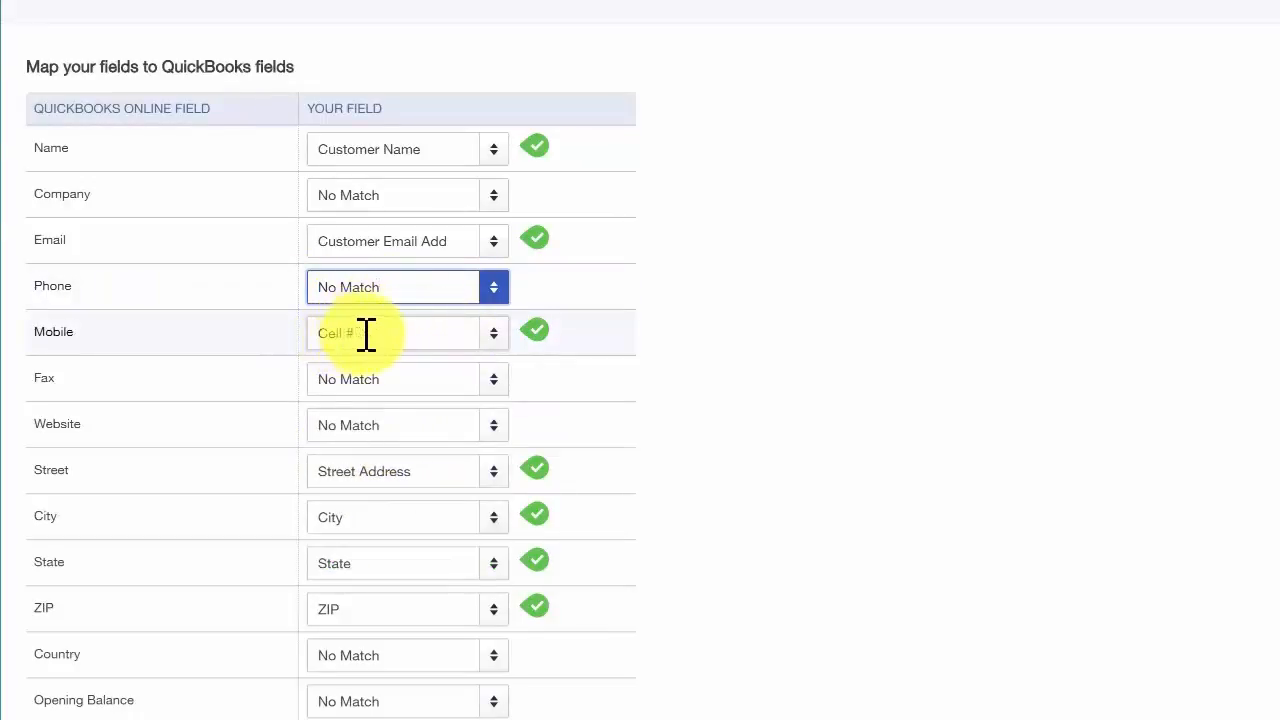
pyautogui.moveTo(372, 336); pyautogui.dragTo(288, 329)
pyautogui.click(62, 333)
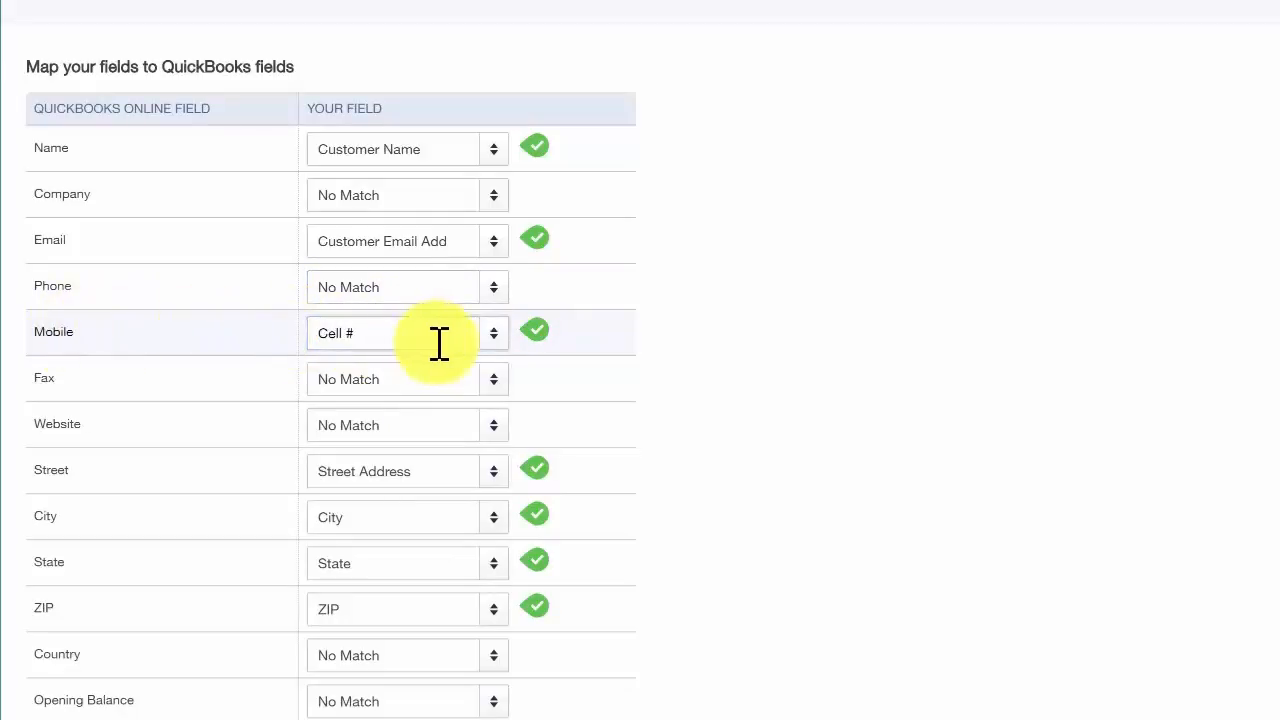
# Step: Leave the Fax and Website fields as No Match in the import mapping
pyautogui.click(477, 383)
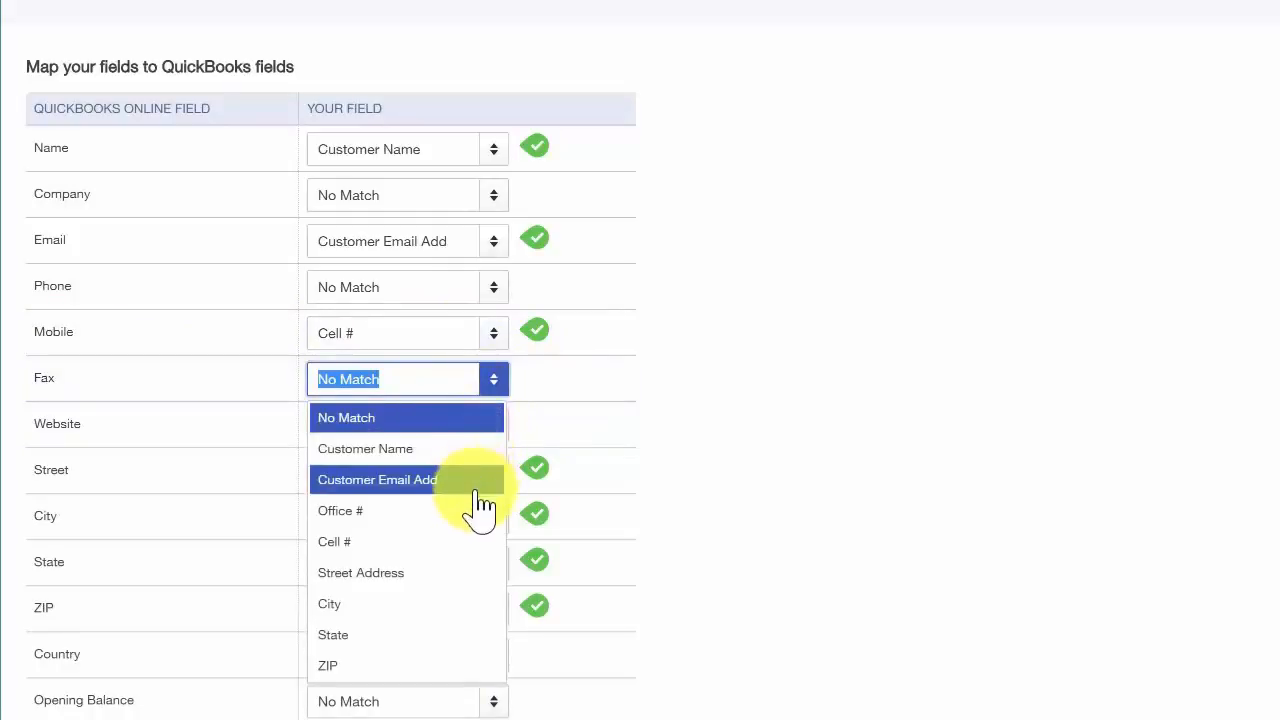
pyautogui.click(431, 418)
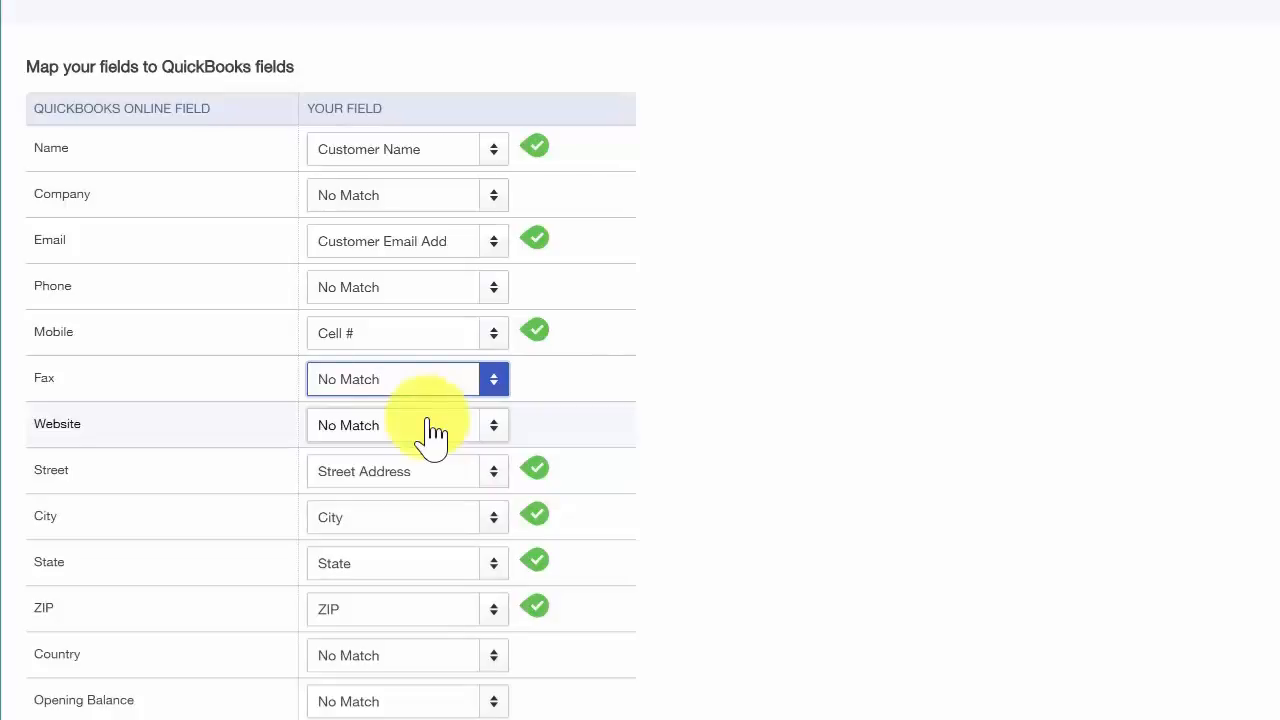
pyautogui.click(443, 434)
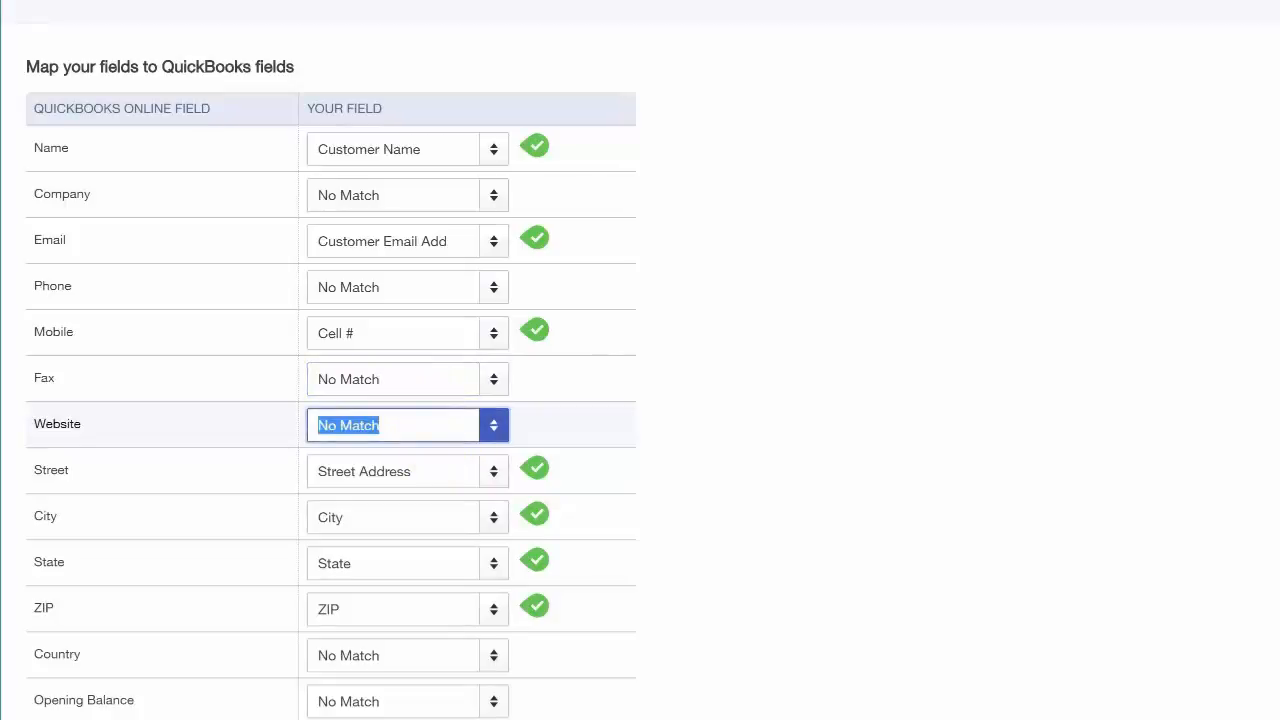
pyautogui.scroll(-1, 443, 470)
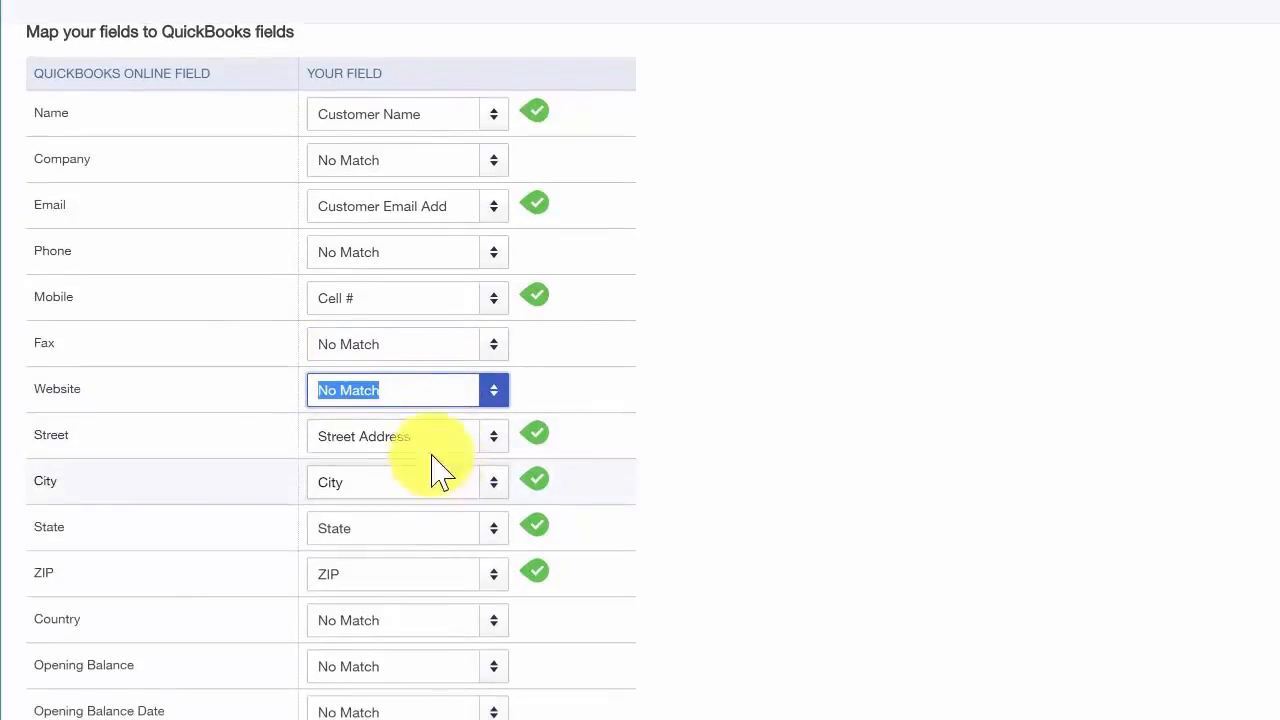
# Step: Check which file columns are matched to the Street, City, State and ZIP fields
pyautogui.click(493, 436)
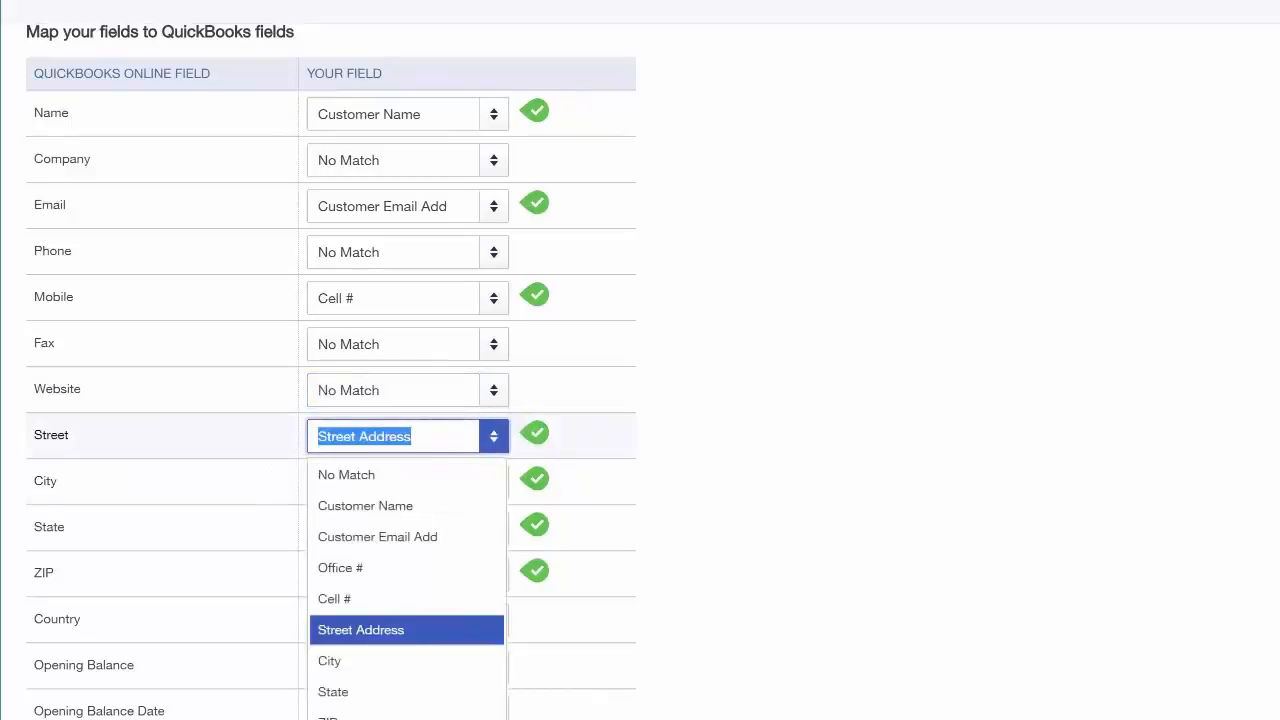
pyautogui.click(495, 445)
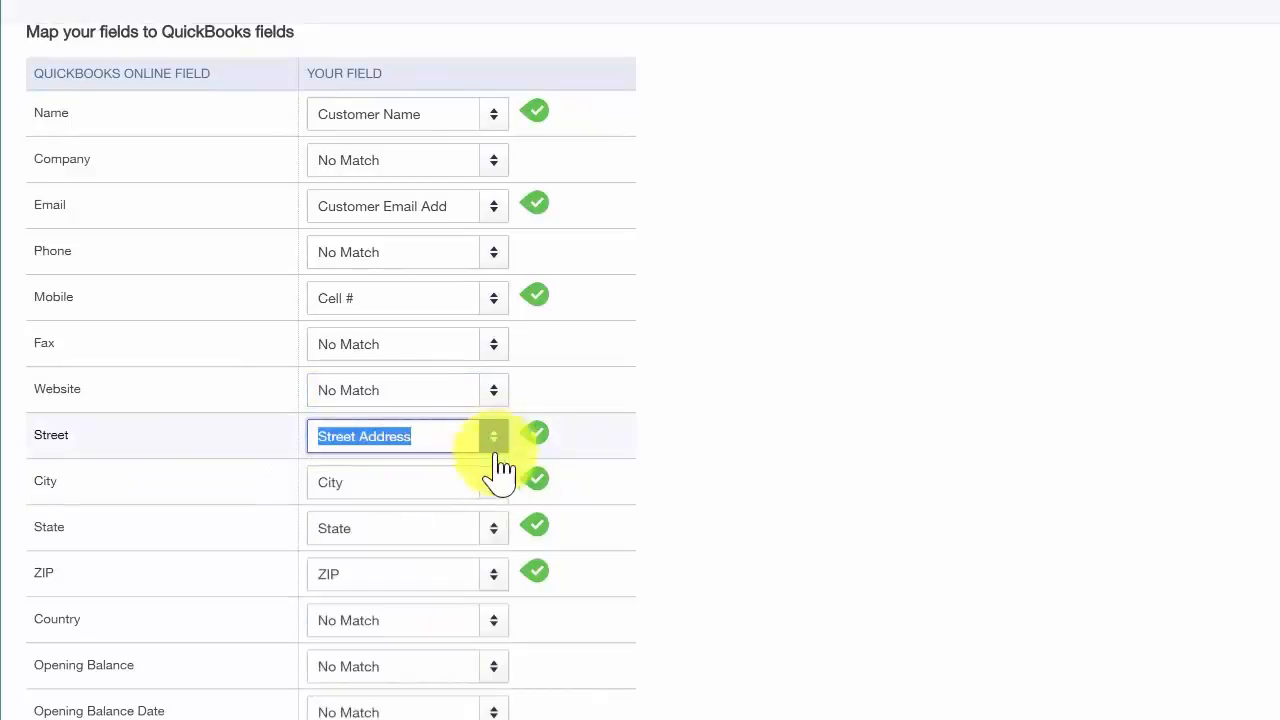
pyautogui.click(495, 482)
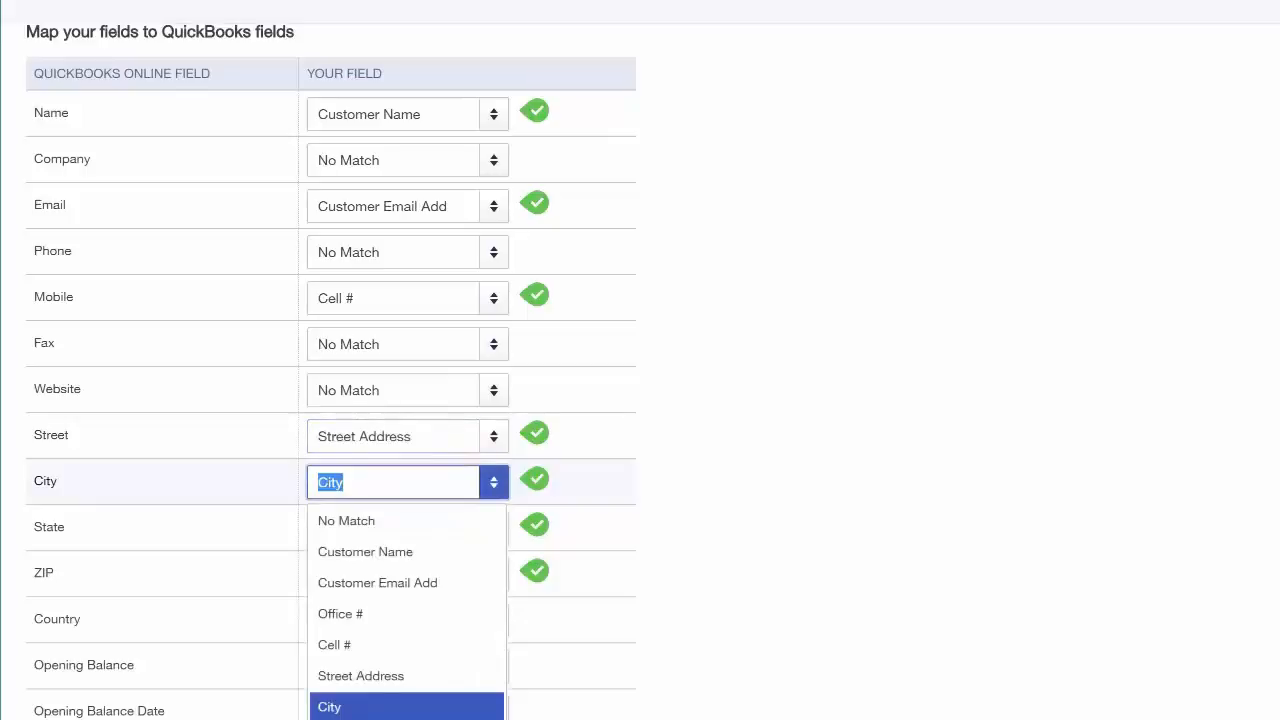
pyautogui.click(496, 484)
pyautogui.click(494, 530)
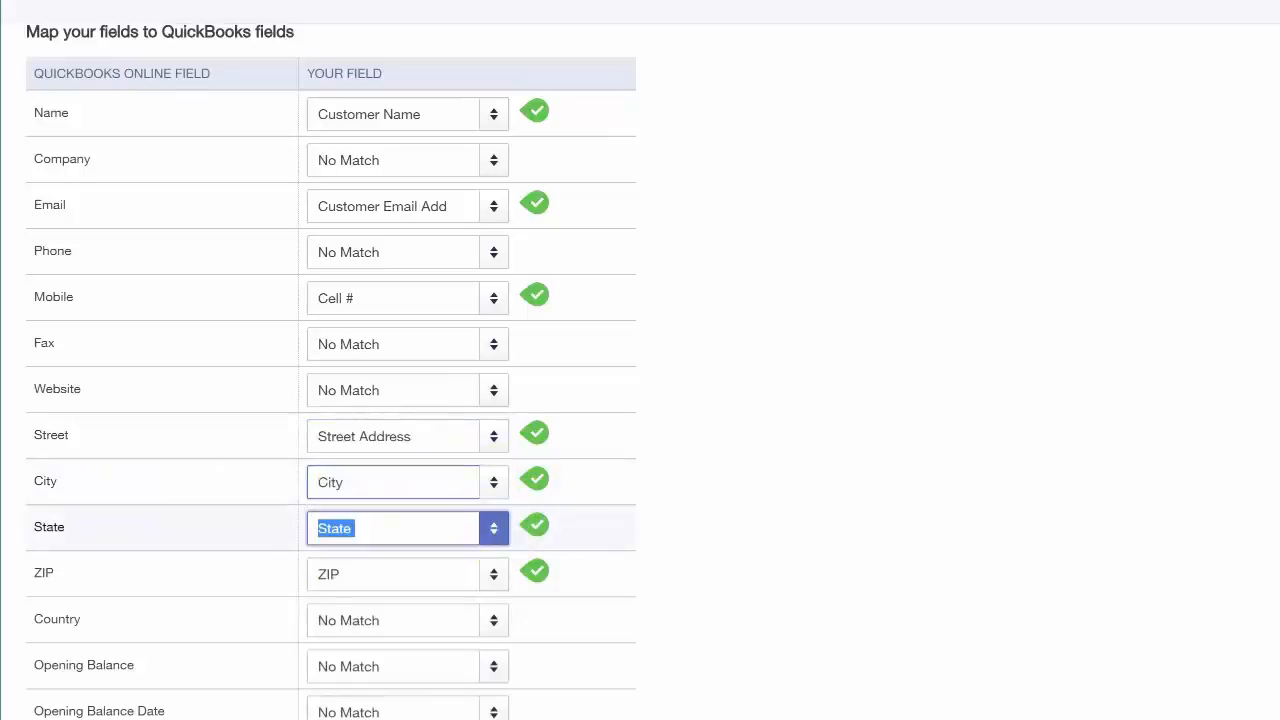
pyautogui.click(496, 532)
pyautogui.click(494, 574)
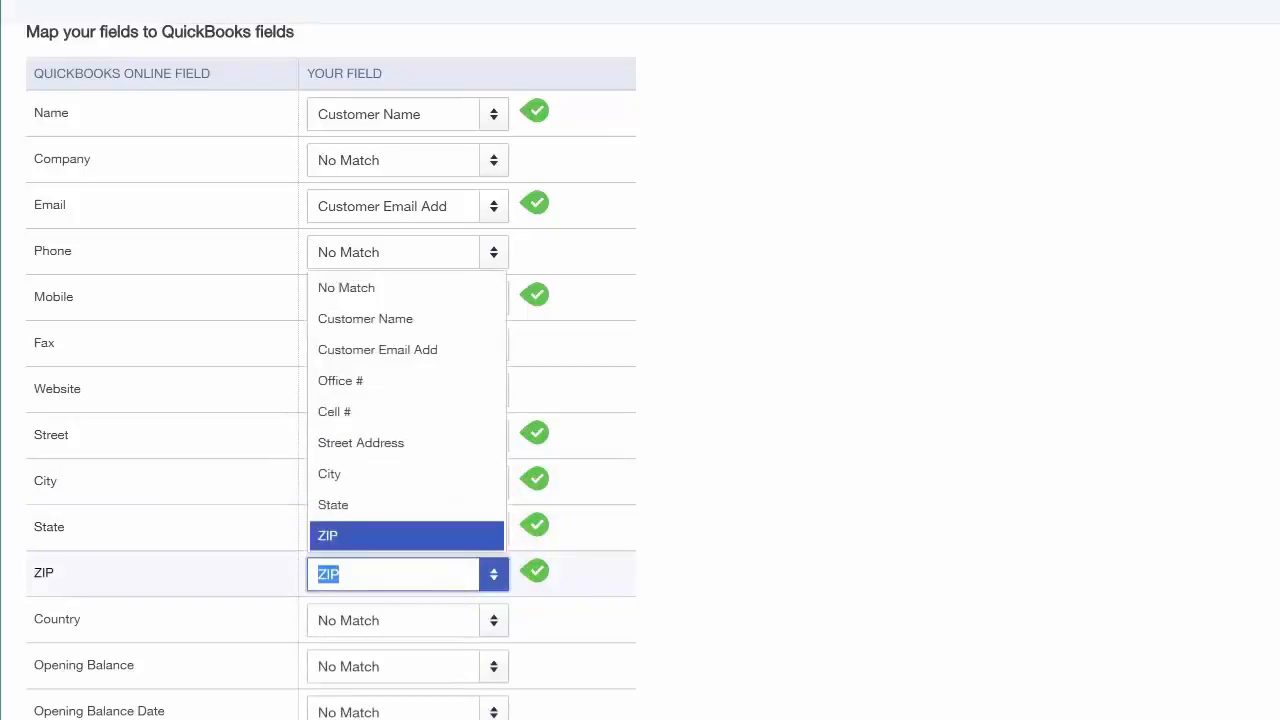
pyautogui.click(487, 570)
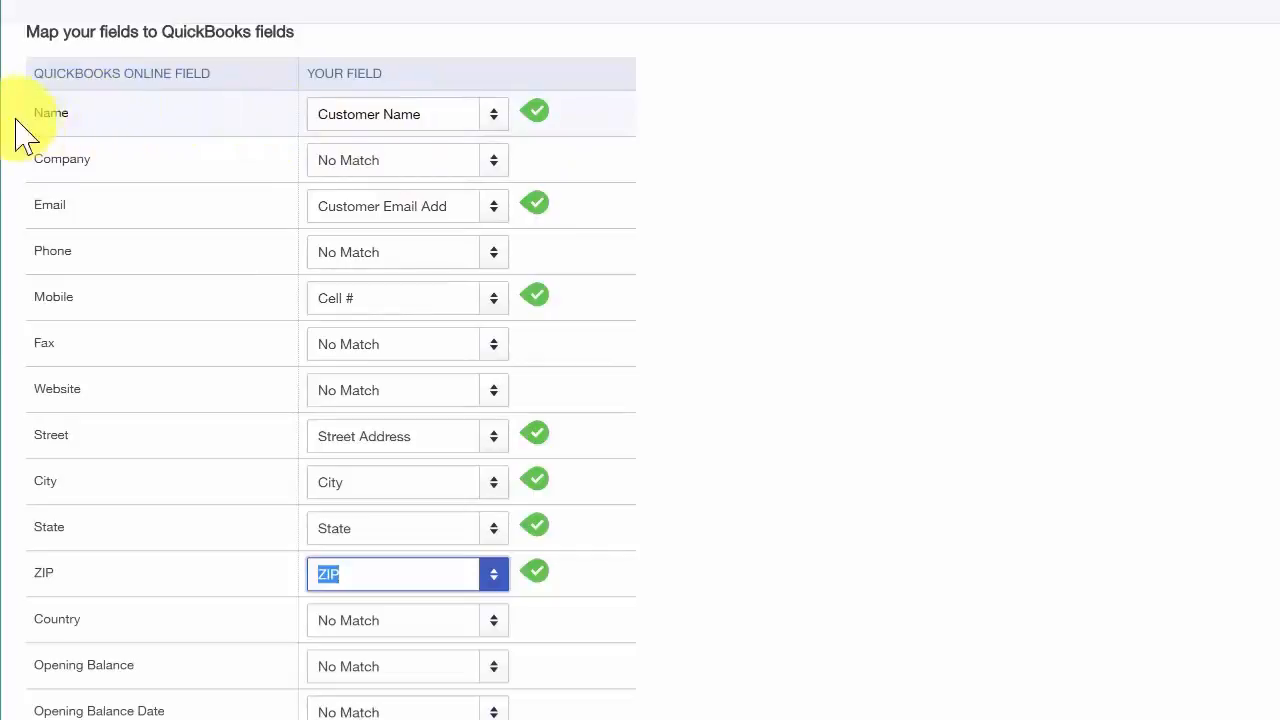
# Step: Recheck the Name field's match and continue from the mapping to the final import stage
pyautogui.click(437, 114)
pyautogui.moveTo(437, 114); pyautogui.dragTo(297, 114)
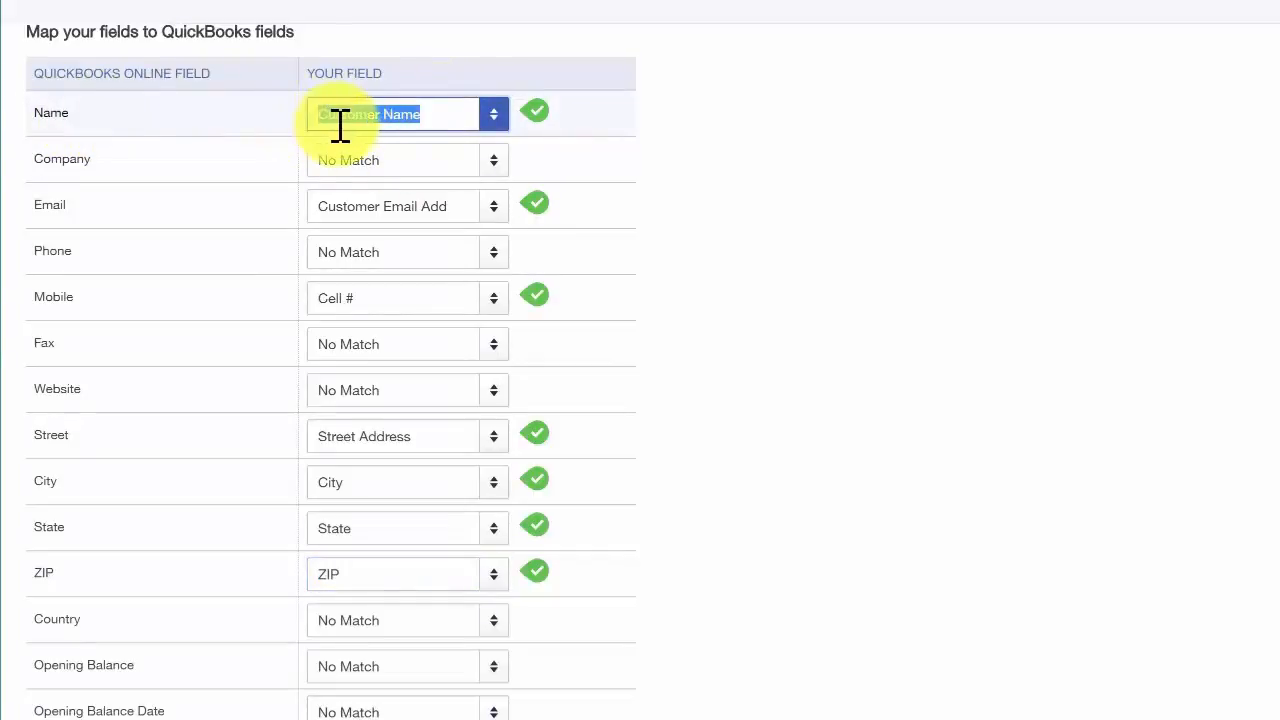
pyautogui.click(118, 128)
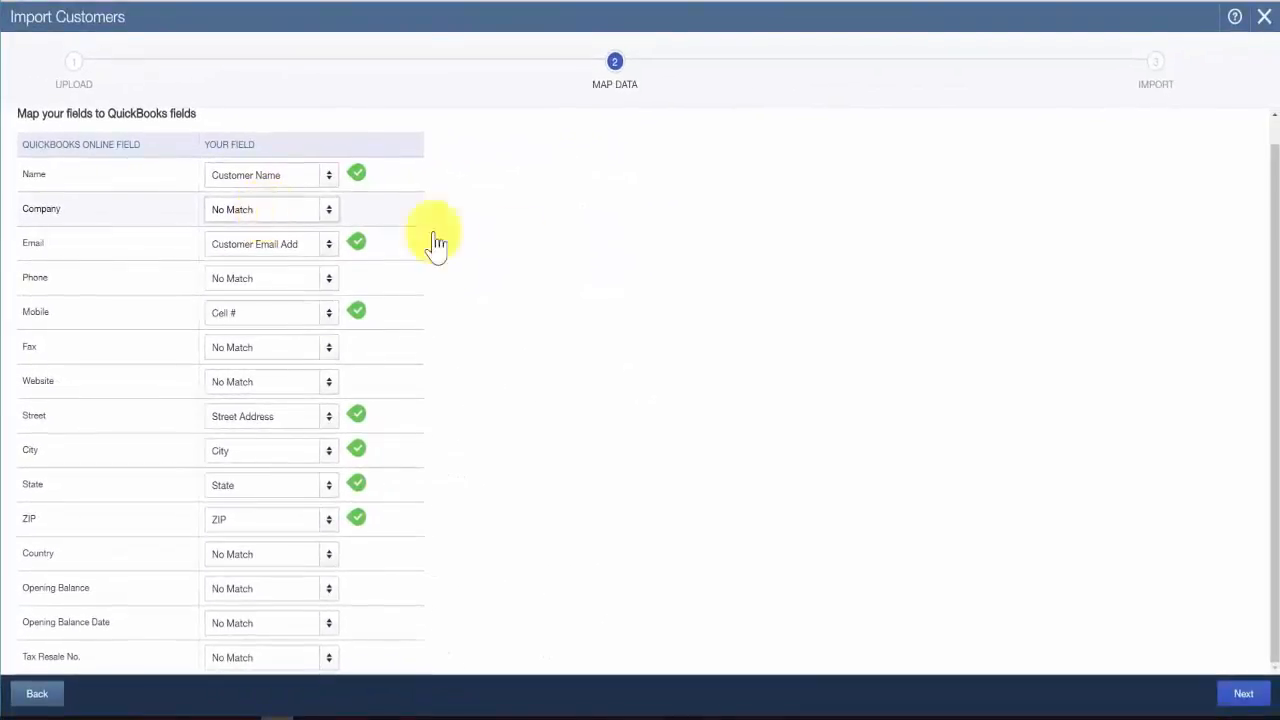
pyautogui.click(1240, 692)
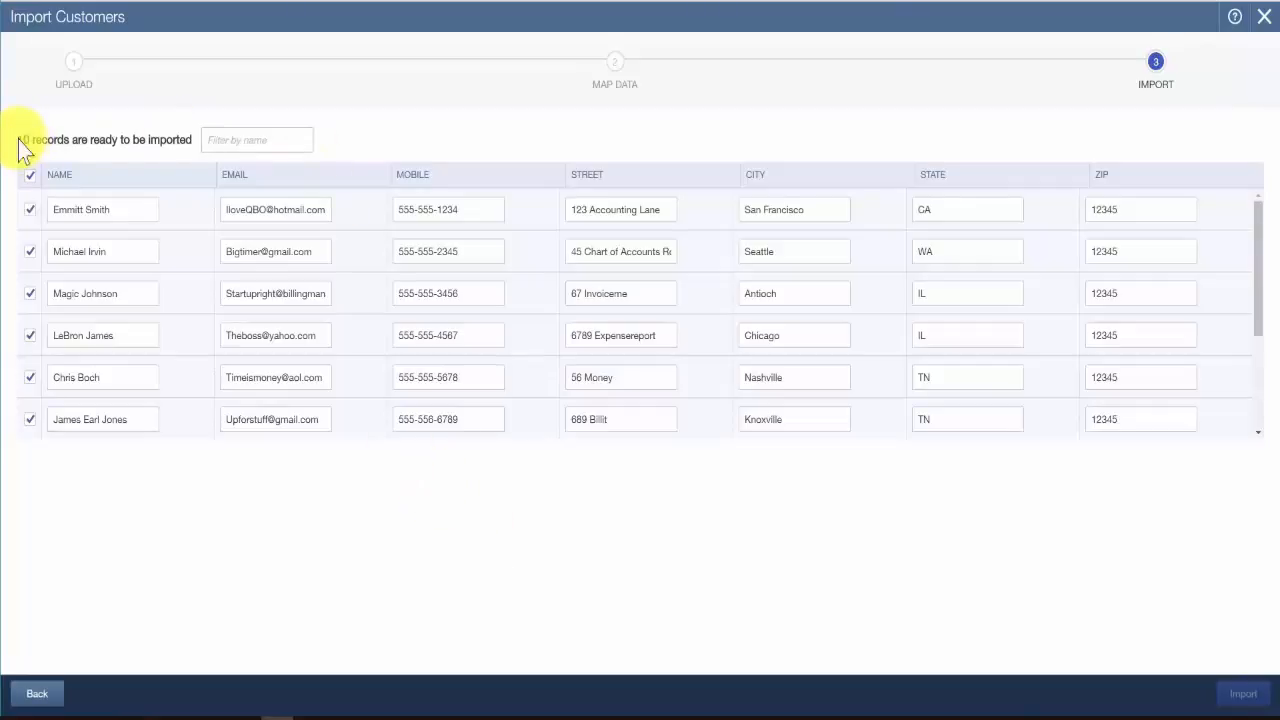
# Step: Review the customer records ready for import and import all of them
pyautogui.moveTo(20, 140); pyautogui.dragTo(79, 139)
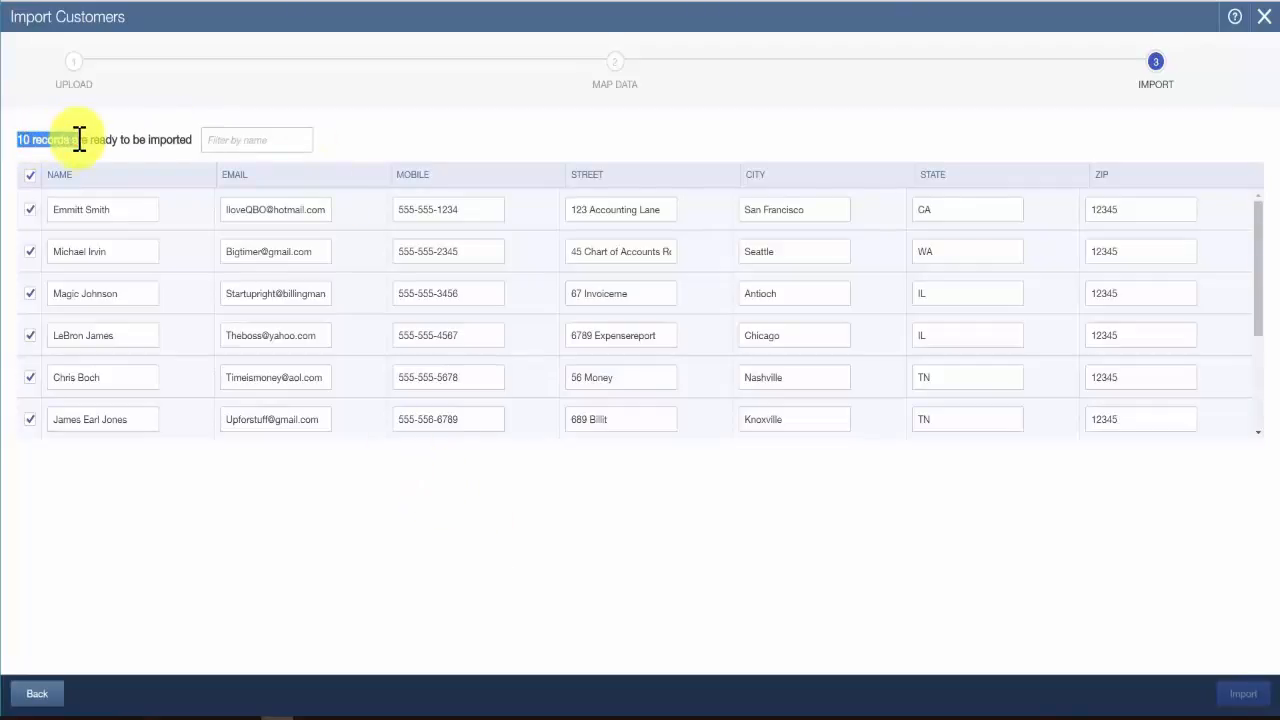
pyautogui.click(66, 142)
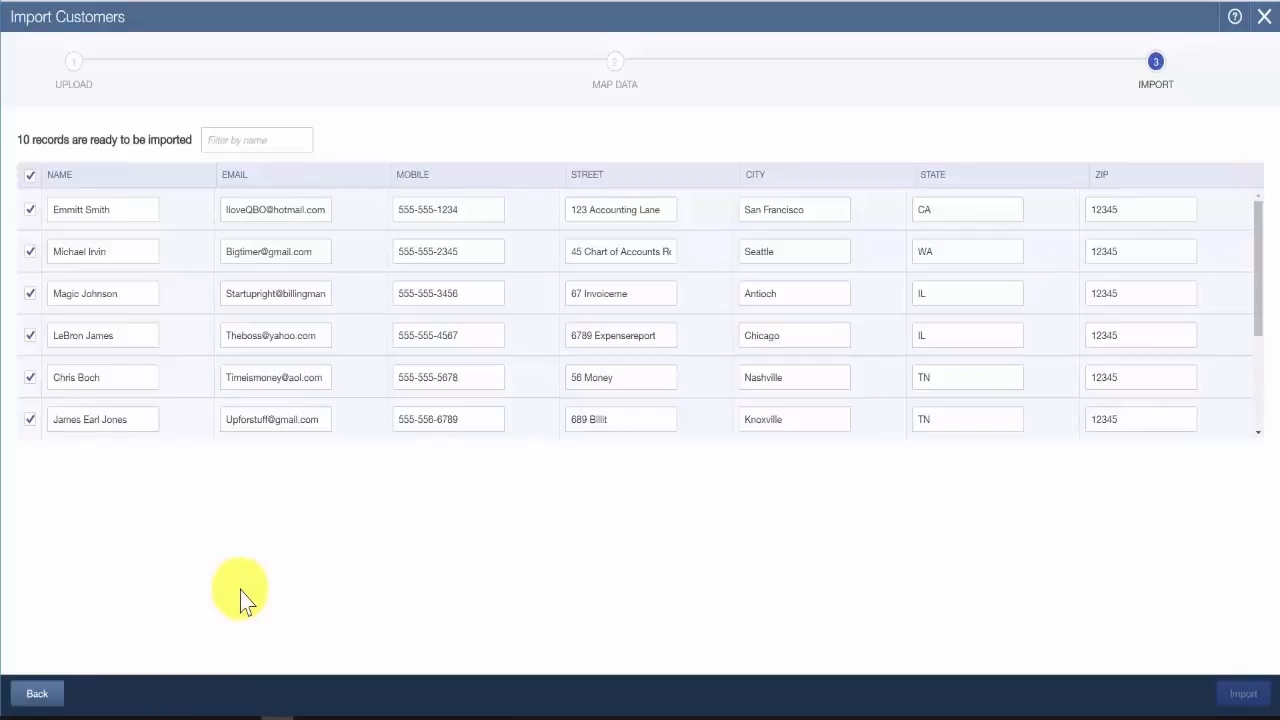
pyautogui.click(1241, 694)
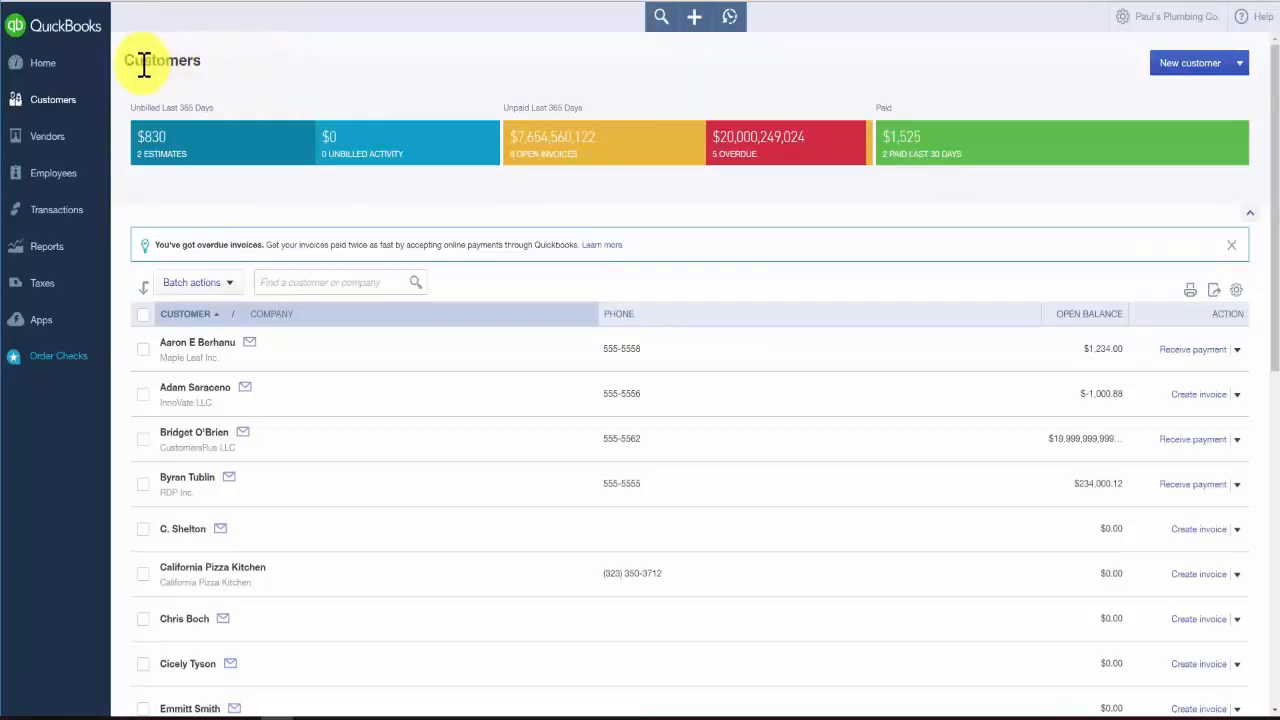
# Step: Open the Maple Leaf Inc. customer from the Customers list and review its contact and address details in the edit form
pyautogui.moveTo(125, 66); pyautogui.dragTo(205, 66)
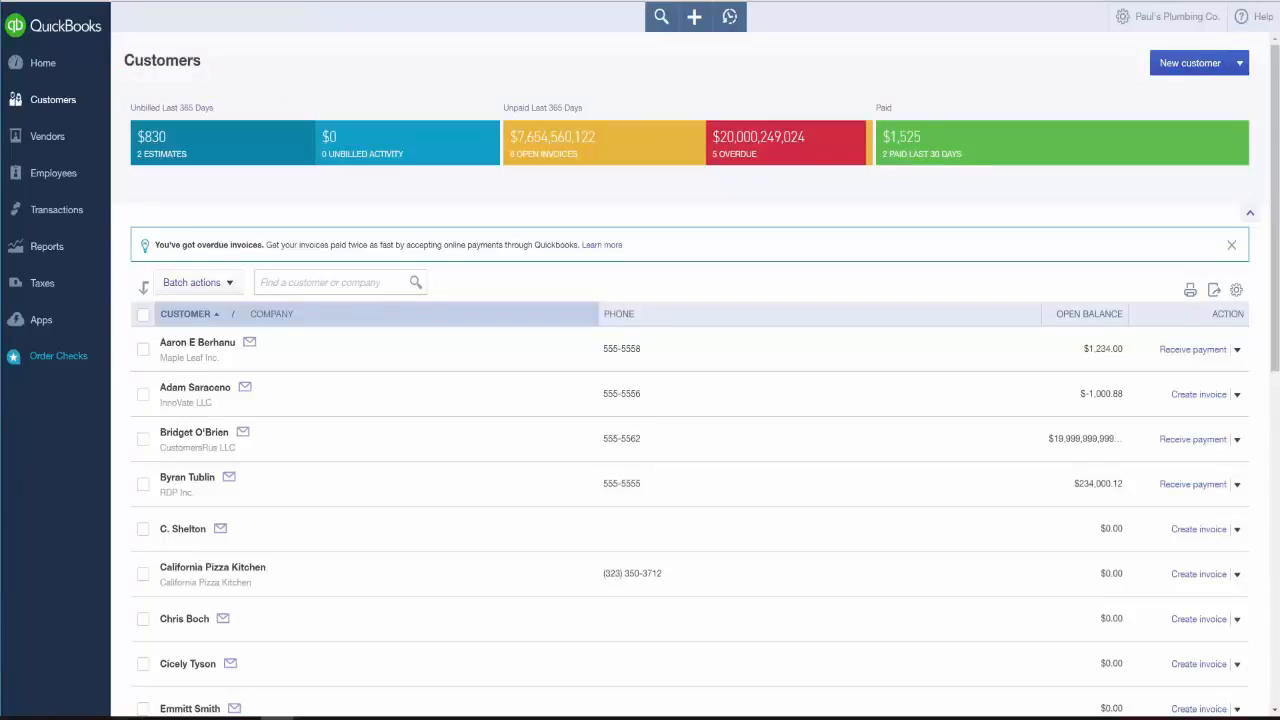
pyautogui.click(197, 343)
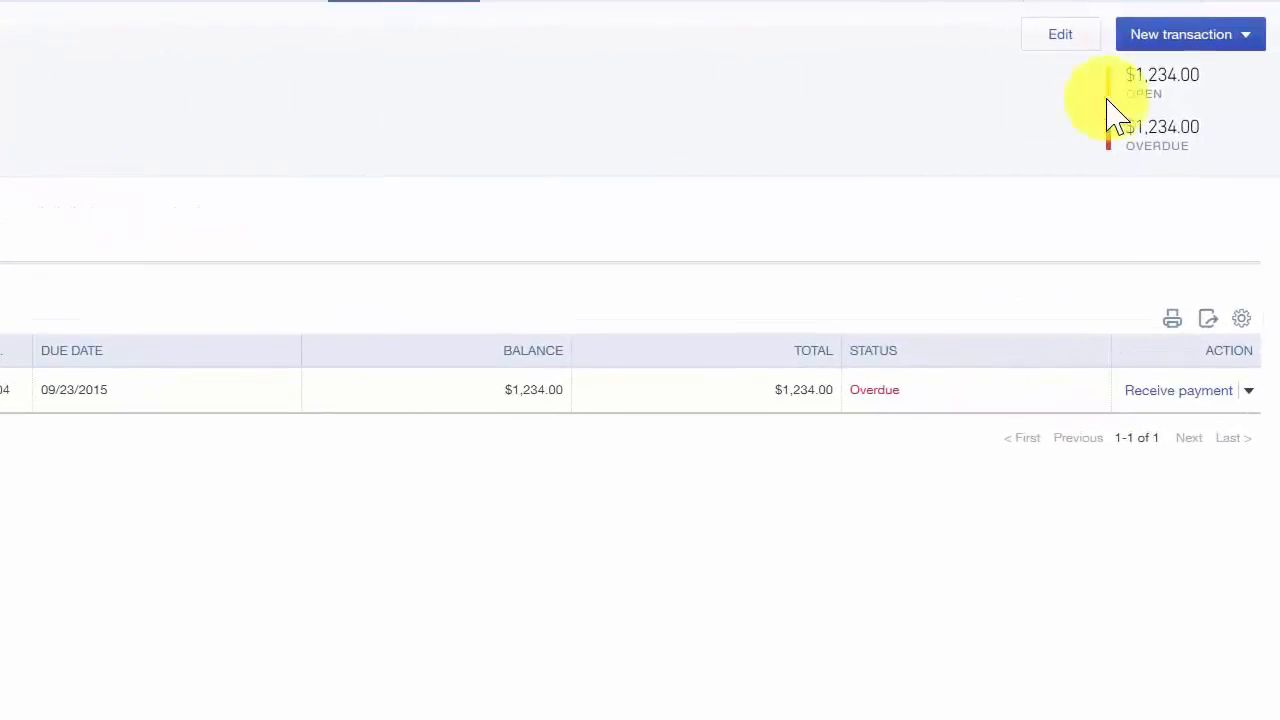
pyautogui.click(1060, 34)
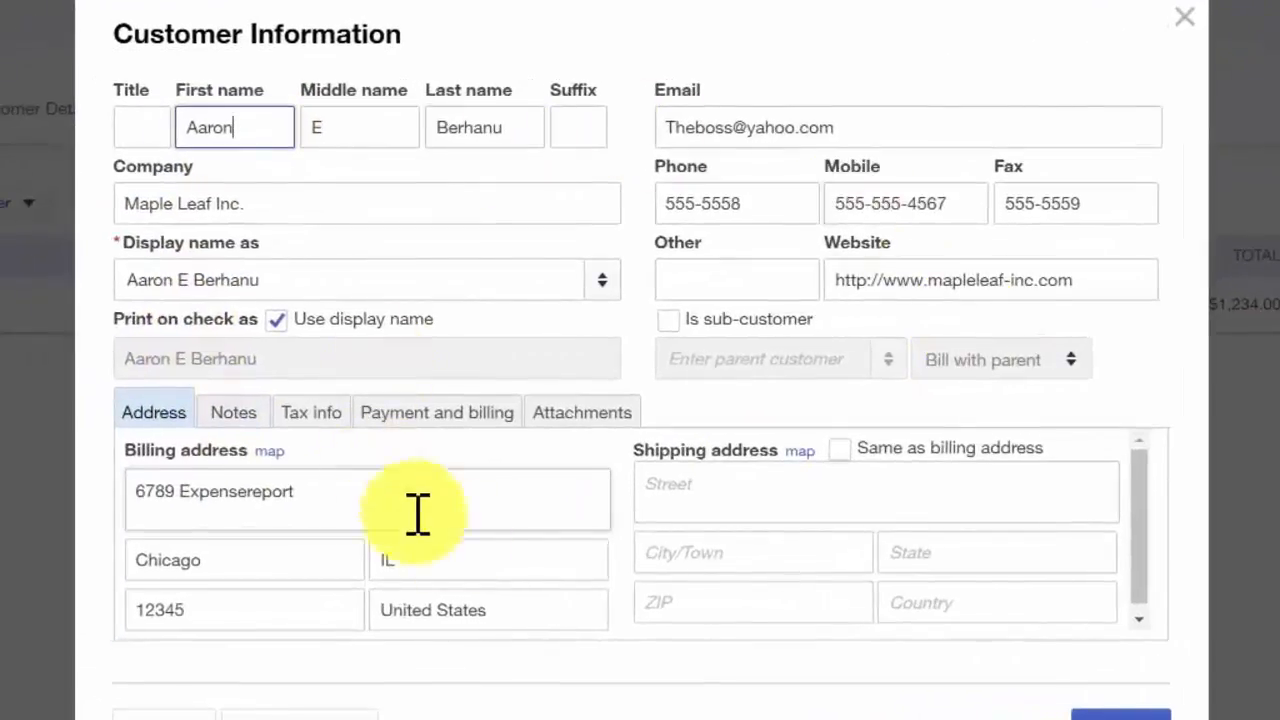
pyautogui.tripleClick(910, 140)
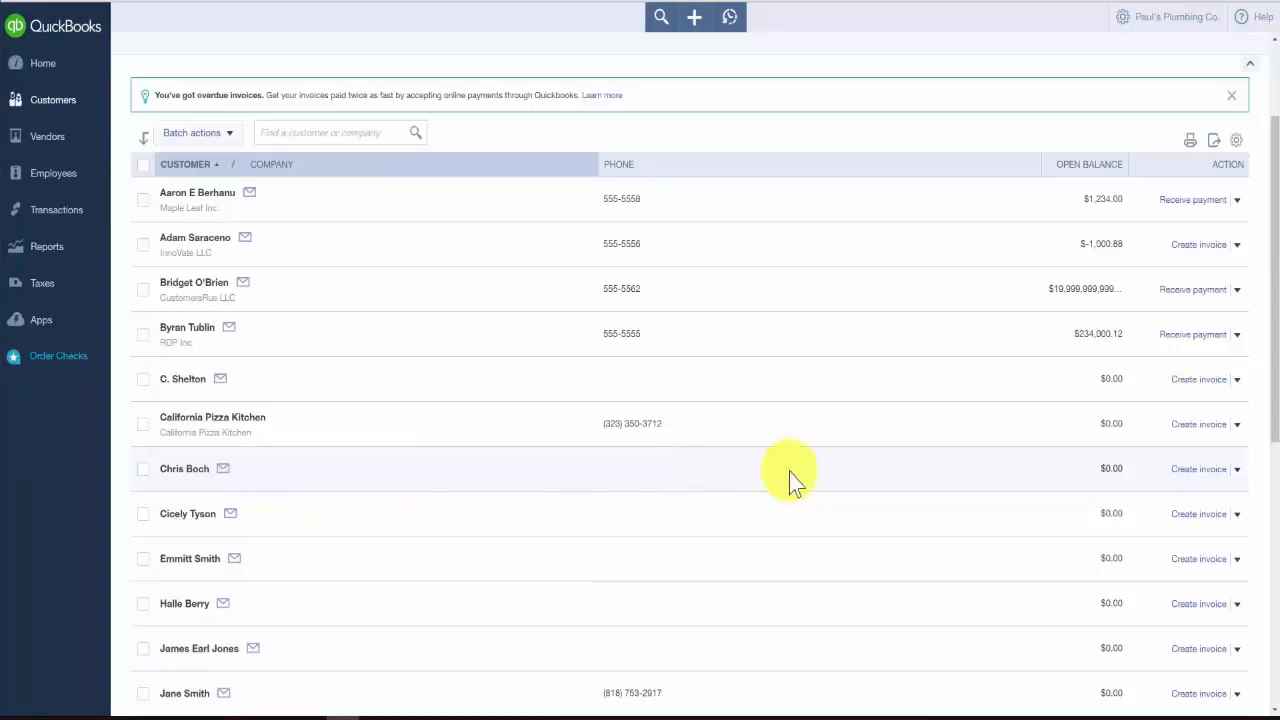
# Step: Make the customer listed directly below California Pizza Kitchen inactive, and check the Customers list
pyautogui.click(1237, 469)
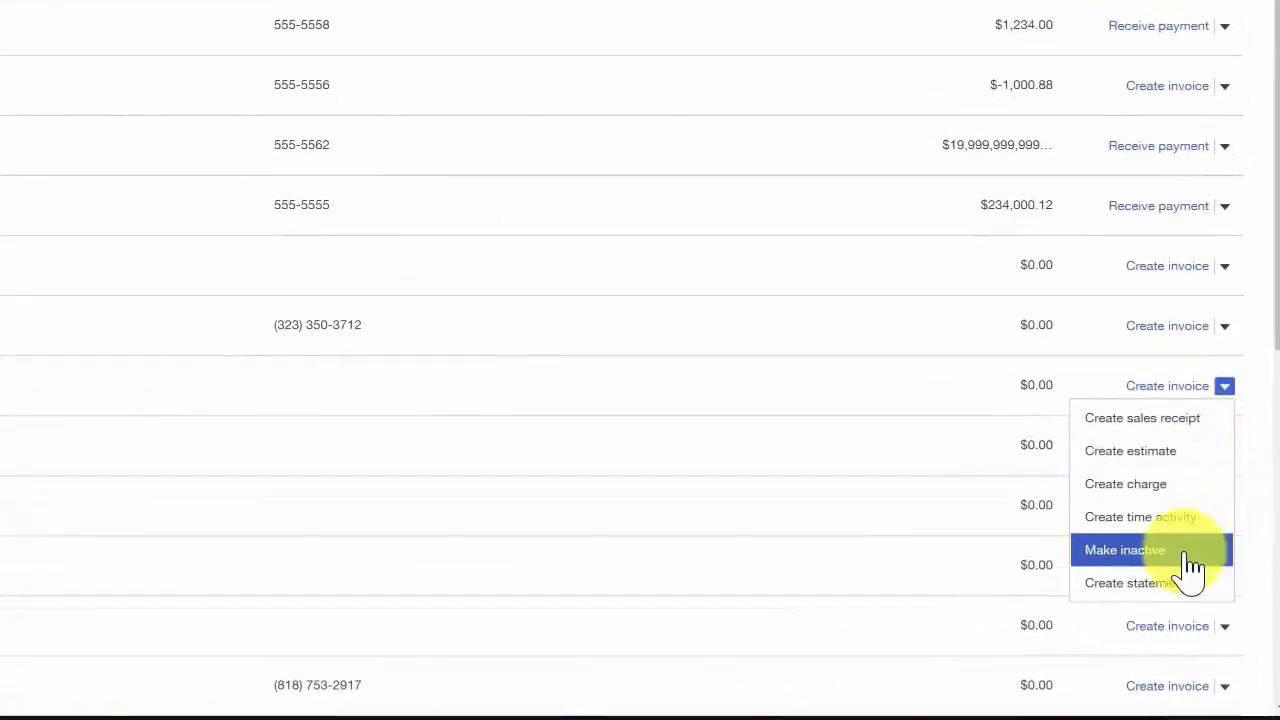
pyautogui.click(1177, 550)
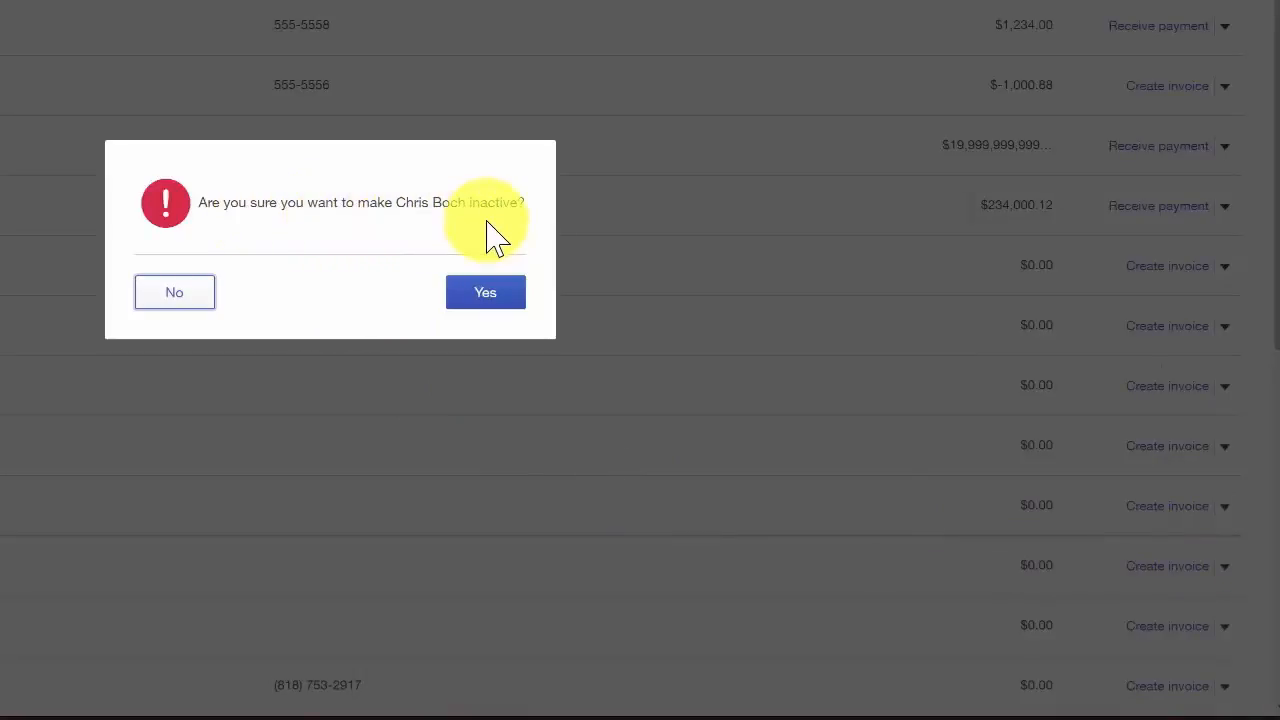
pyautogui.click(493, 305)
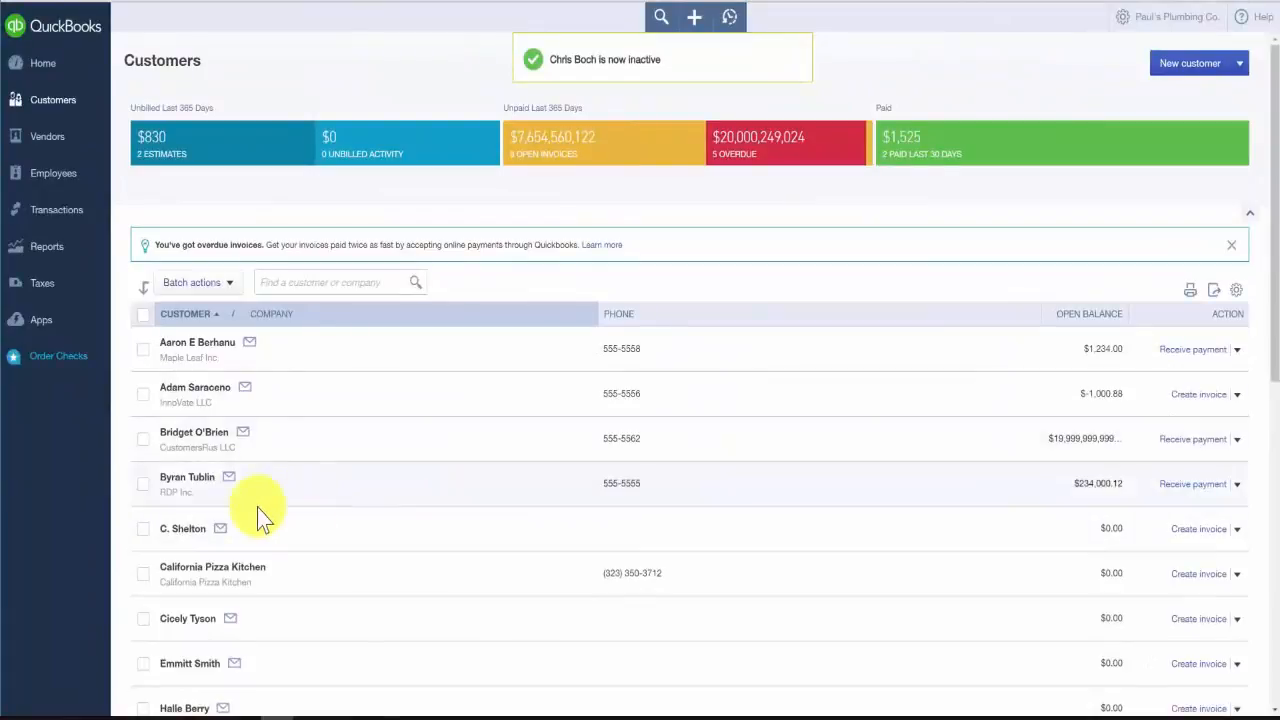
pyautogui.scroll(-2, 252, 490)
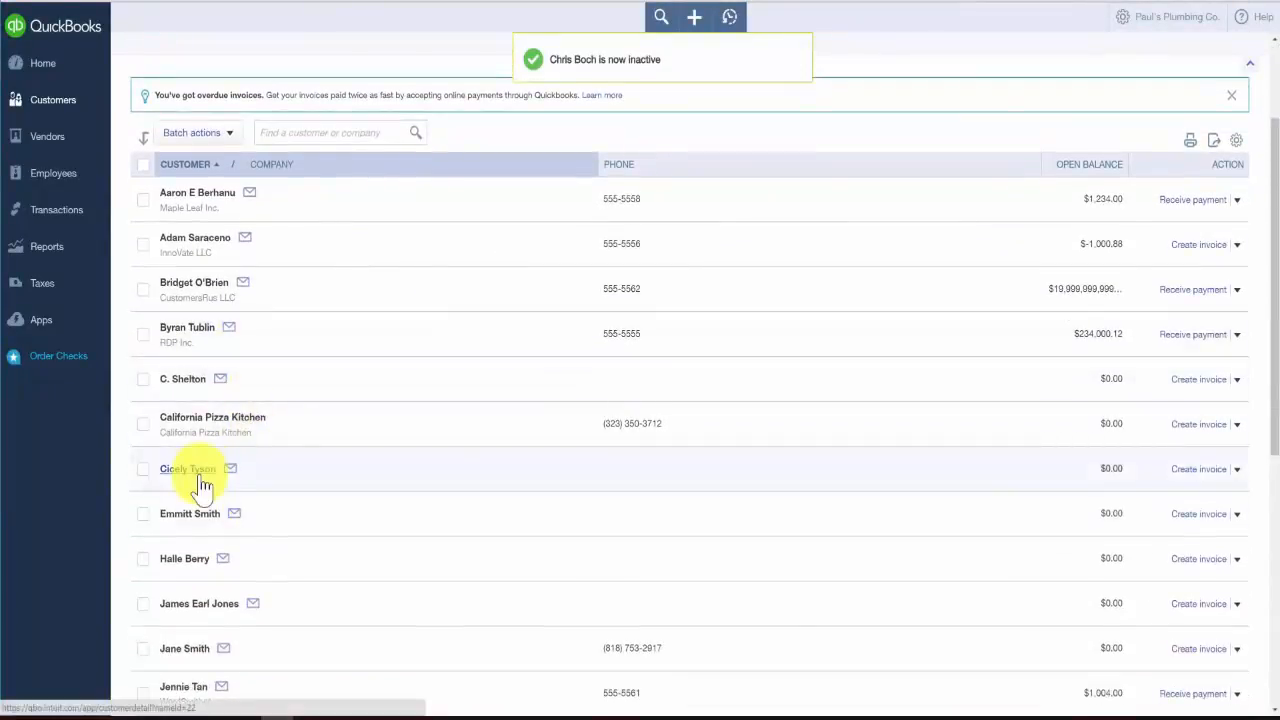